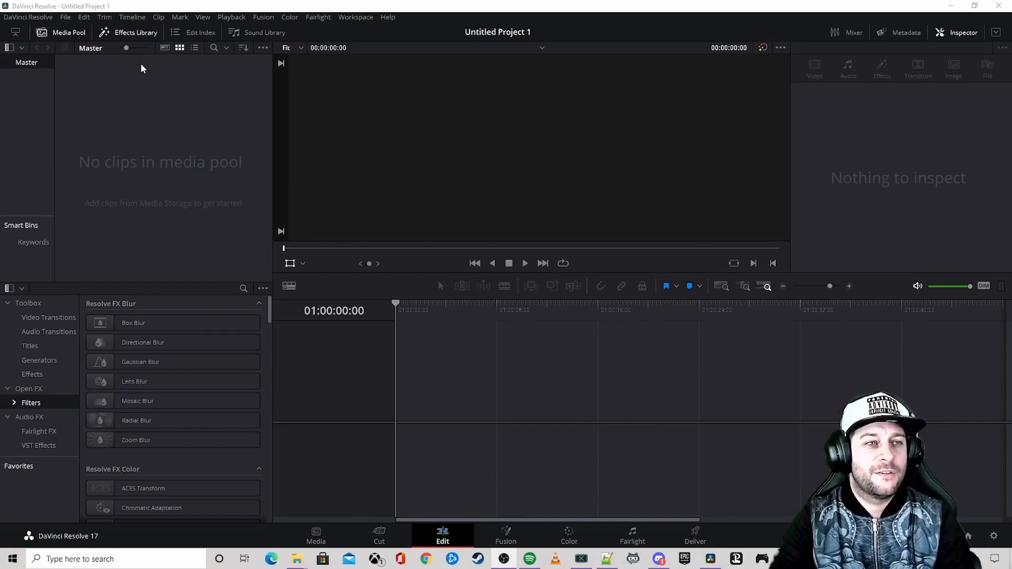
- Create a new project named 06-09-2021
click(66, 18)
click(76, 29)
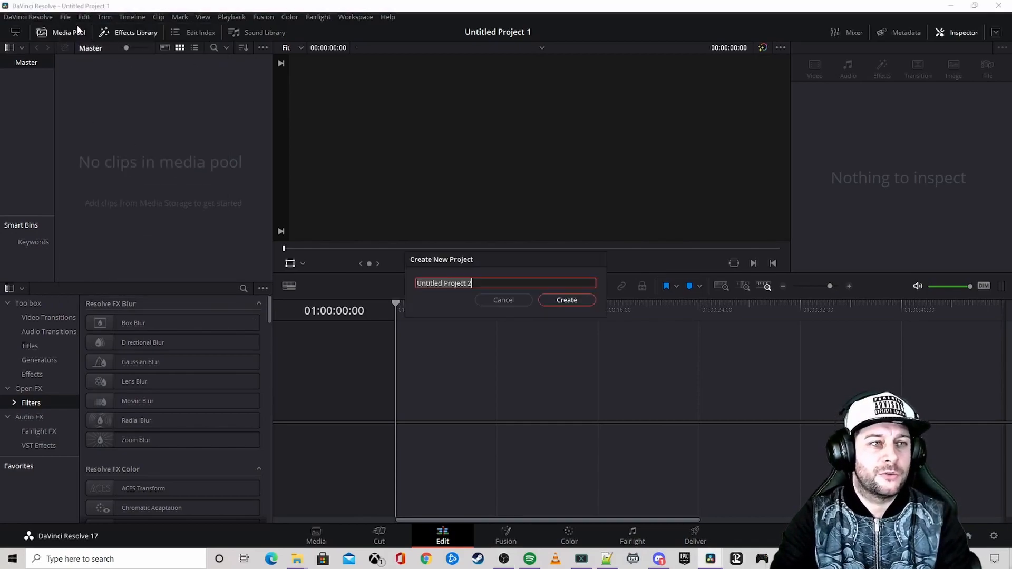
text(06-09-2021)
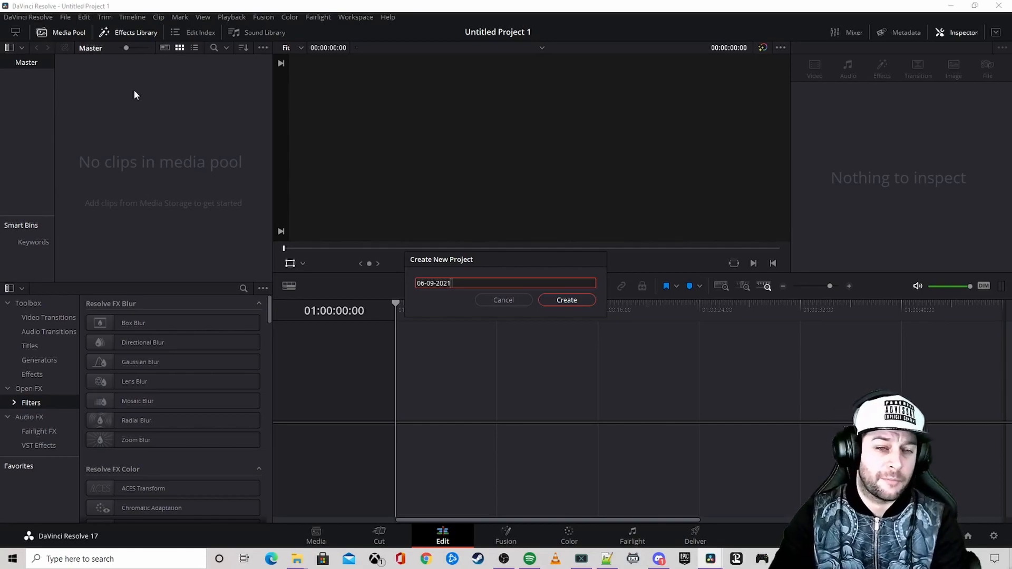
key(Return)
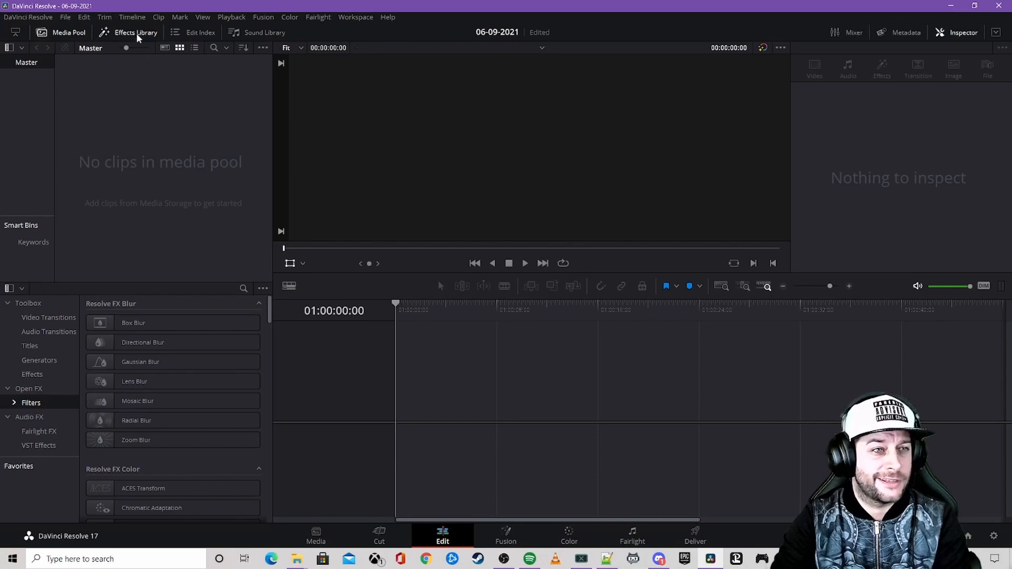
- Create an empty timeline named Sandbox using the project settings
click(66, 18)
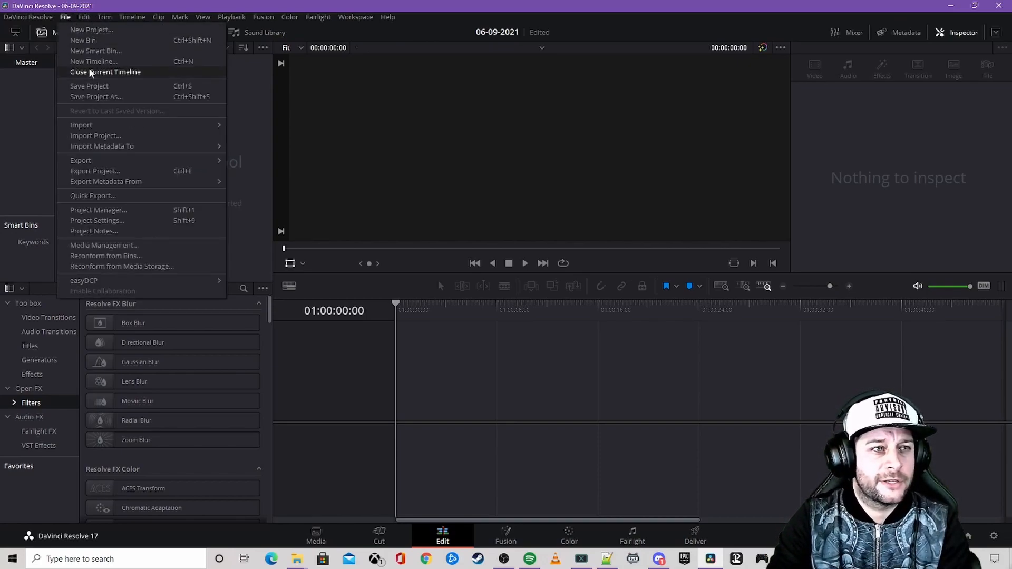
click(100, 61)
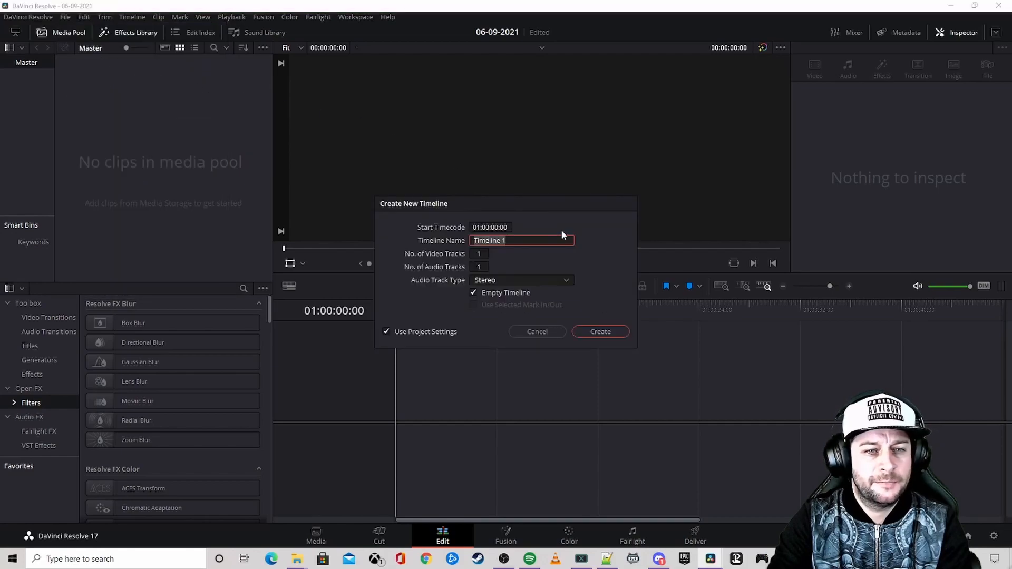
text(Sandbox)
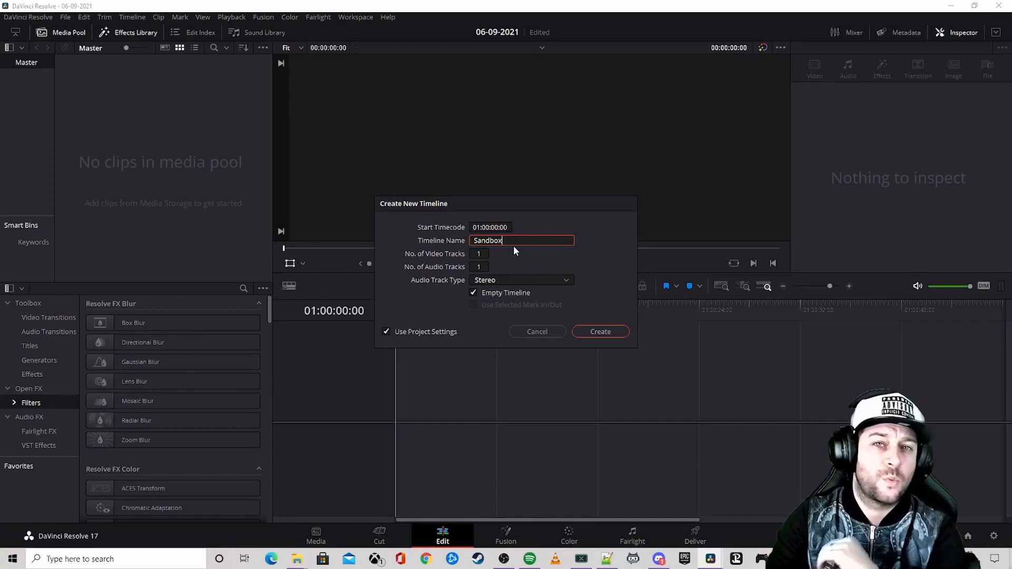
click(619, 332)
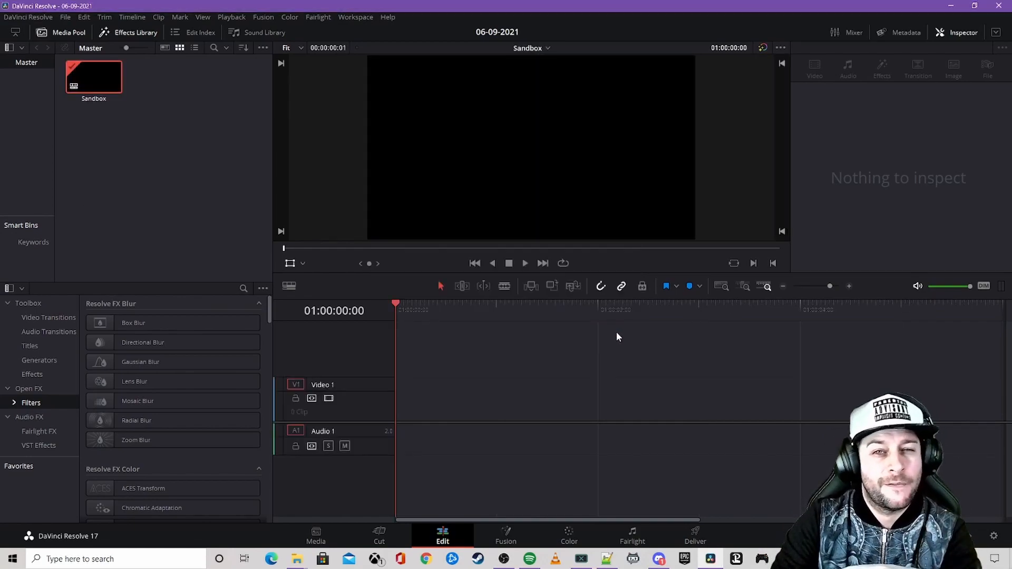
- Begin a second empty timeline named TikTok with its own settings instead of the project settings
right_click(163, 78)
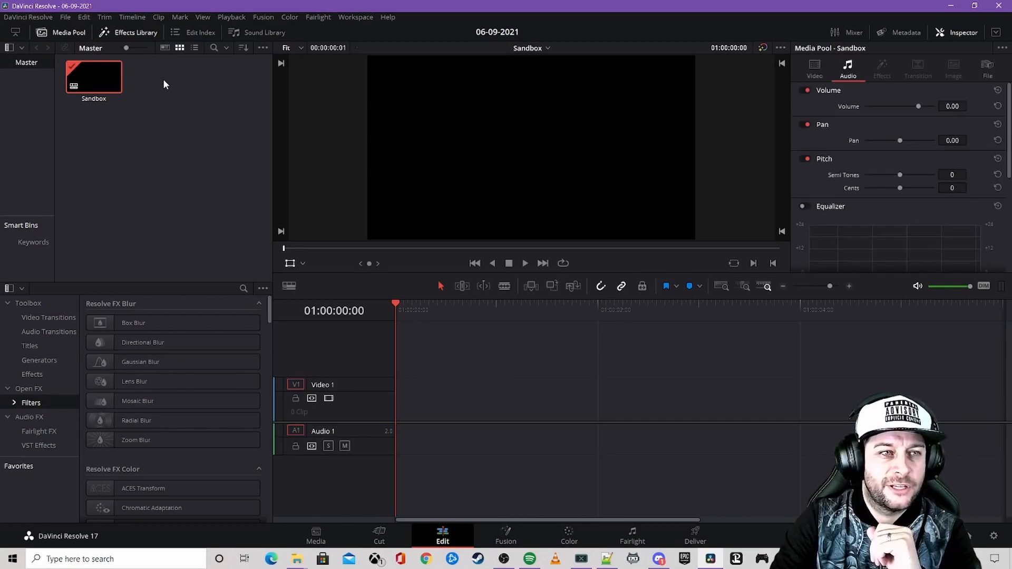
mouse_move(273, 94)
click(396, 91)
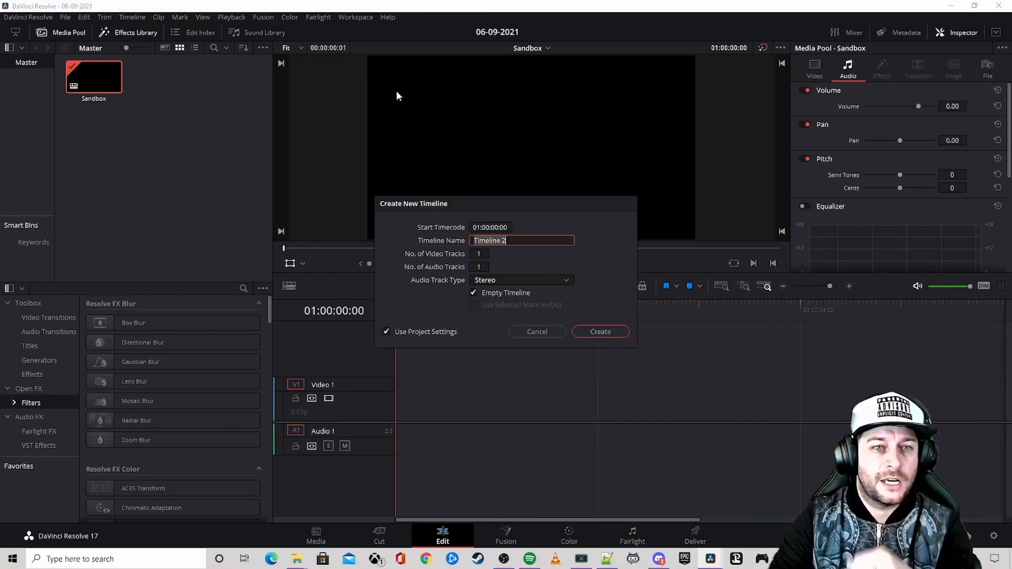
text(TikTok)
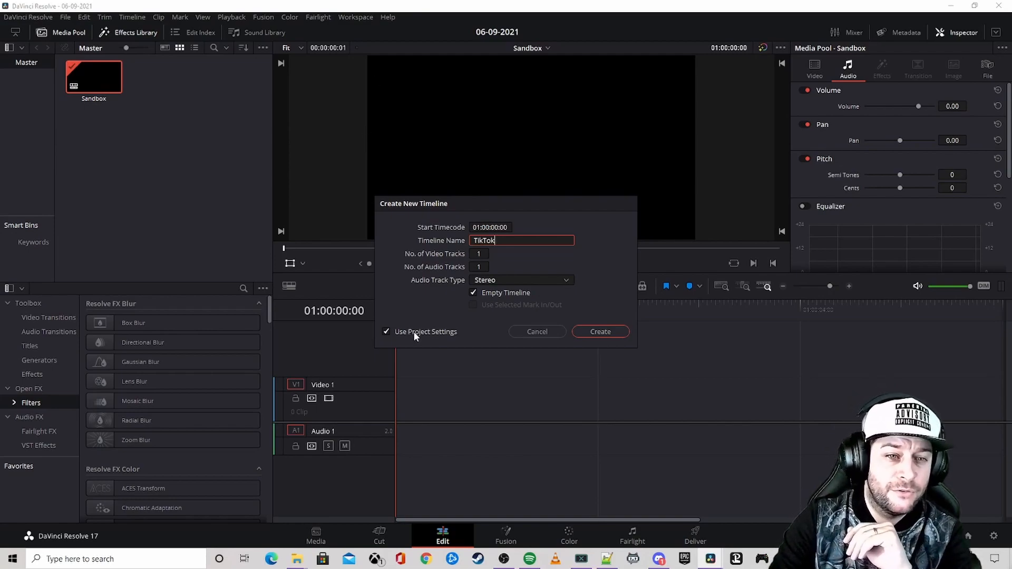
click(385, 331)
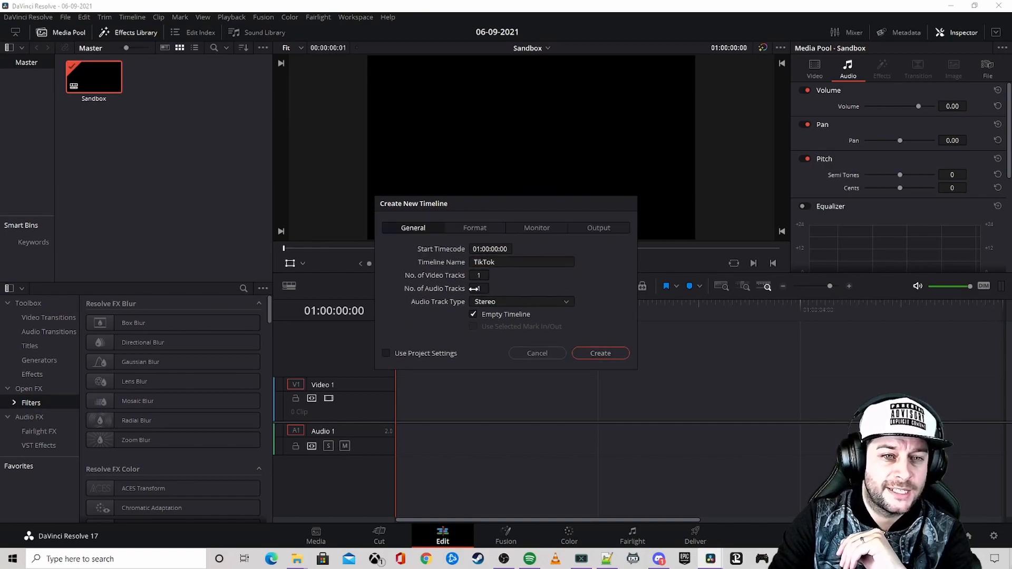
- Set the TikTok timeline's resolution to 1080 x 1920, choose a higher frame rate and create the timeline
click(486, 229)
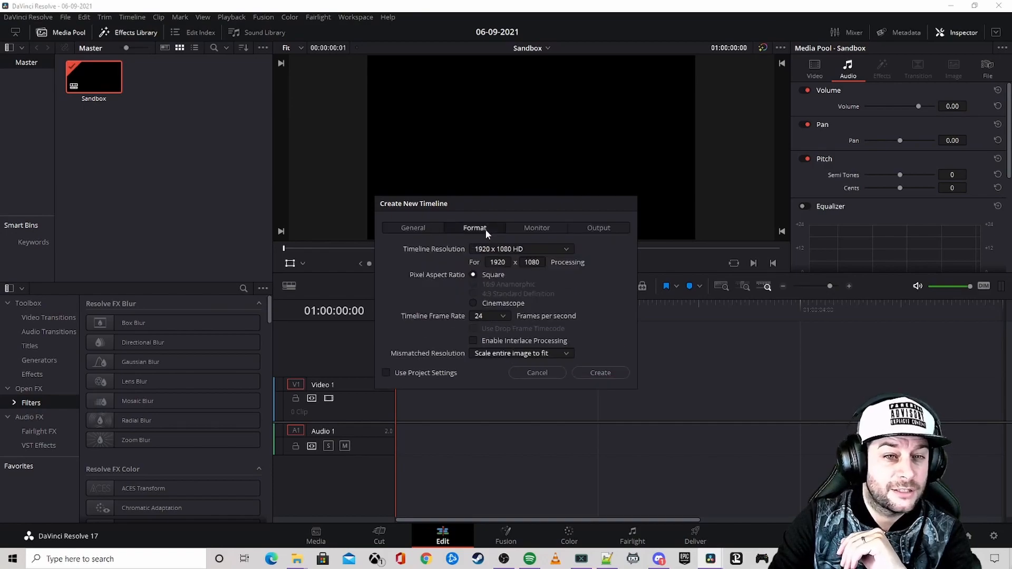
click(498, 262)
text(1080)
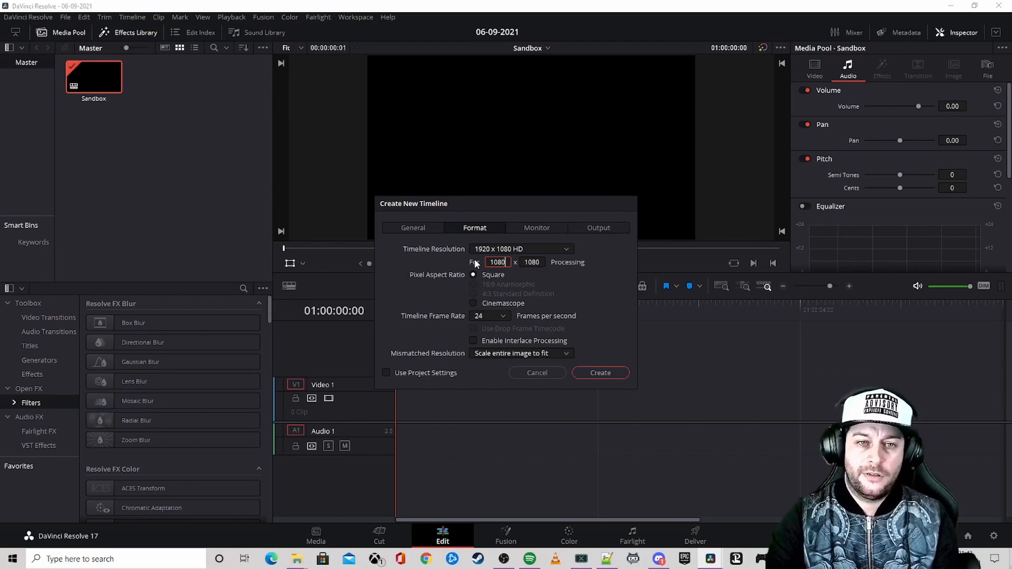
key(Tab)
text(129)
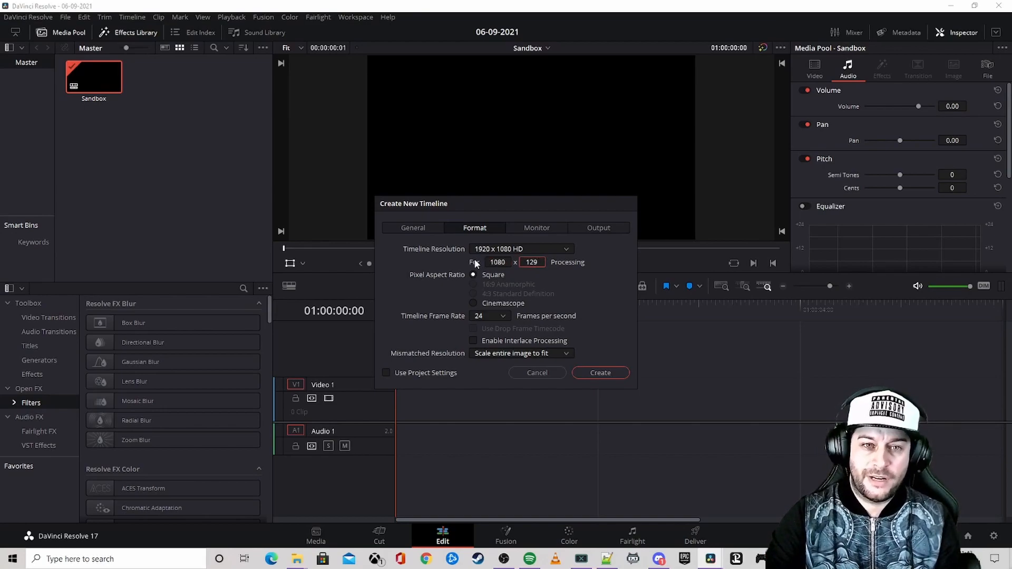
text(0)
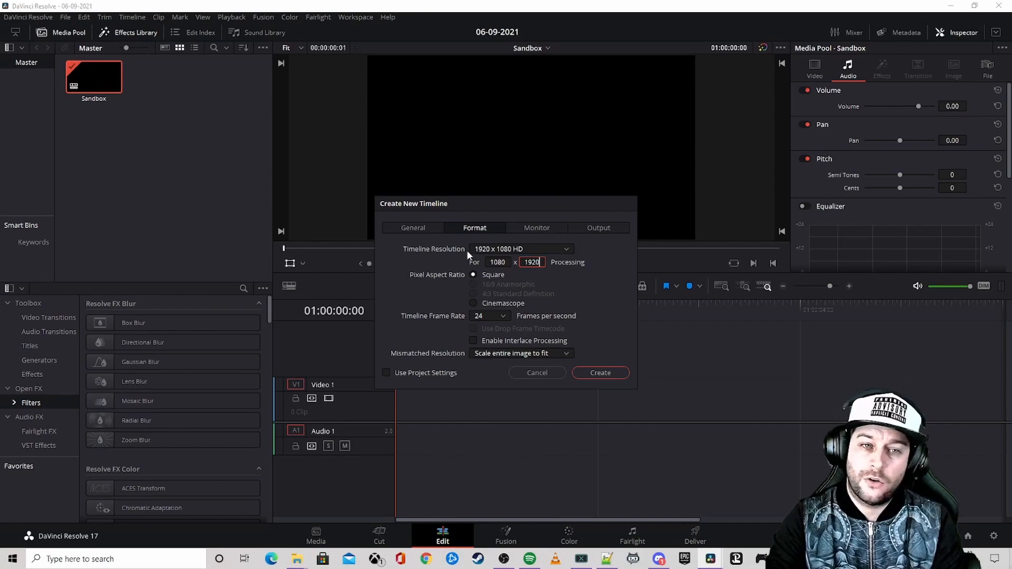
click(486, 313)
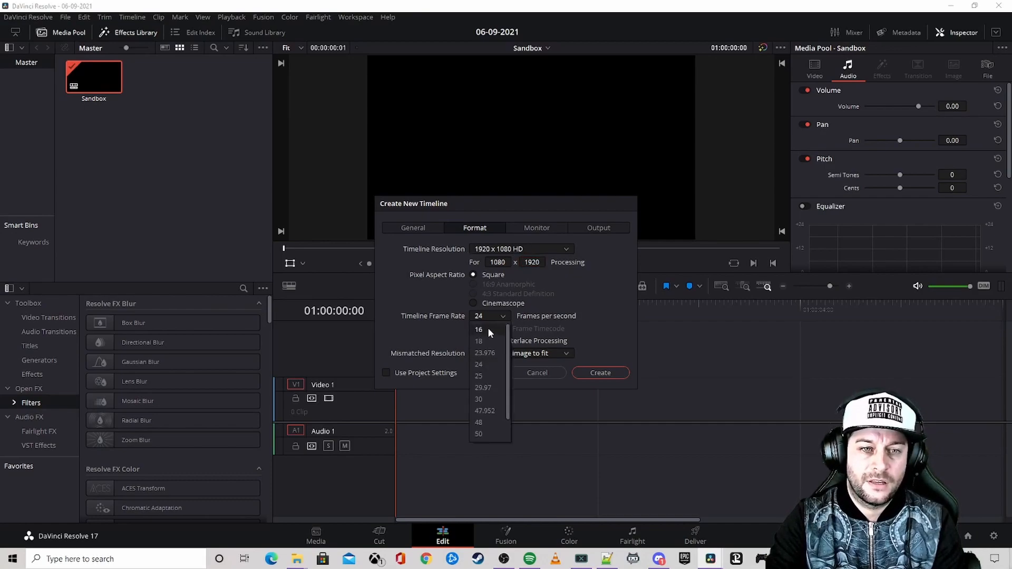
click(491, 435)
click(616, 373)
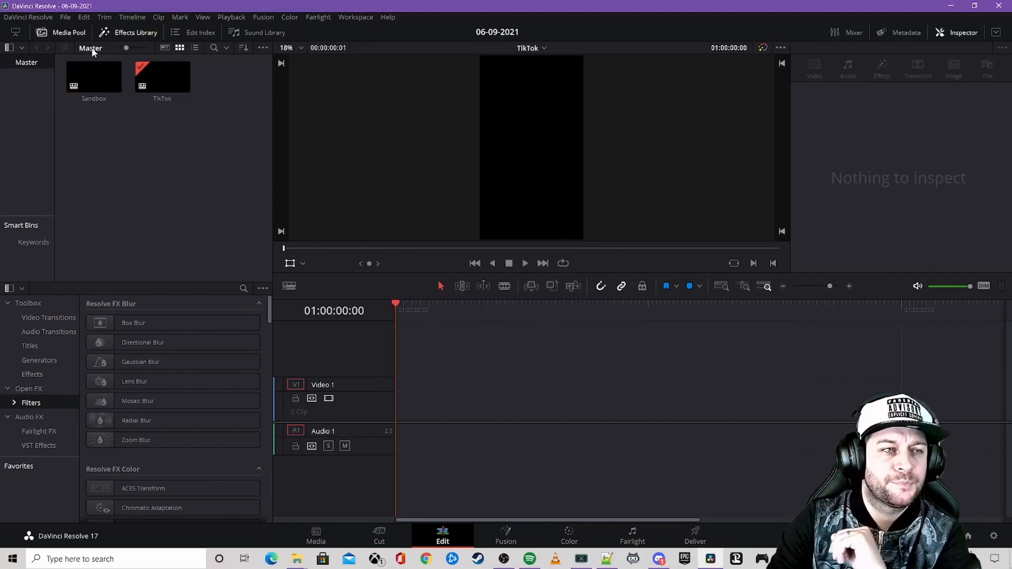
- Open the Sandbox timeline and place the Double Headshot - Ranked Showdown.mp4 clip at its start
double_click(93, 78)
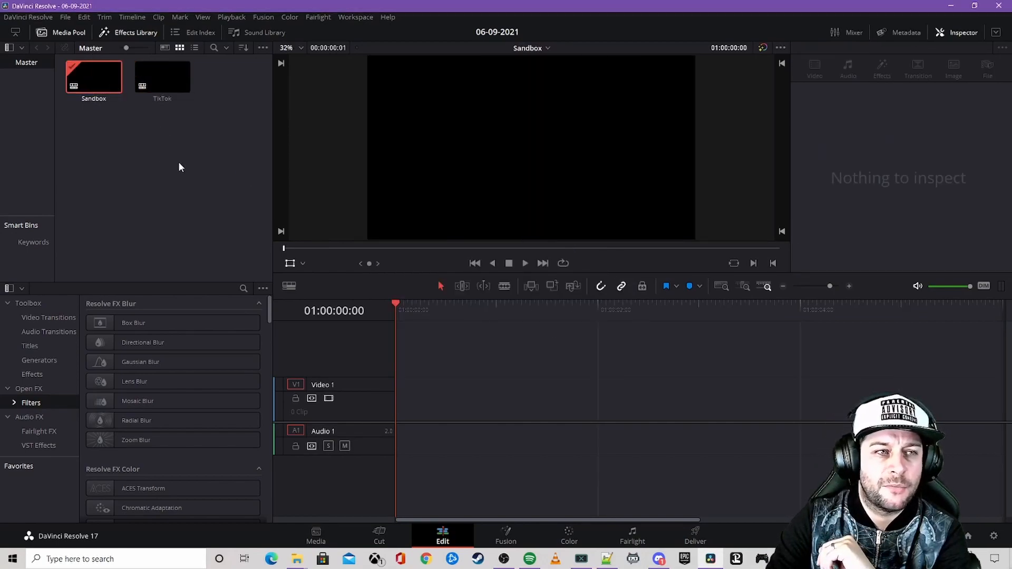
drag(1009, 303, 396, 416)
- Split the Sandbox clip about one second in and ripple delete the opening part
click(507, 286)
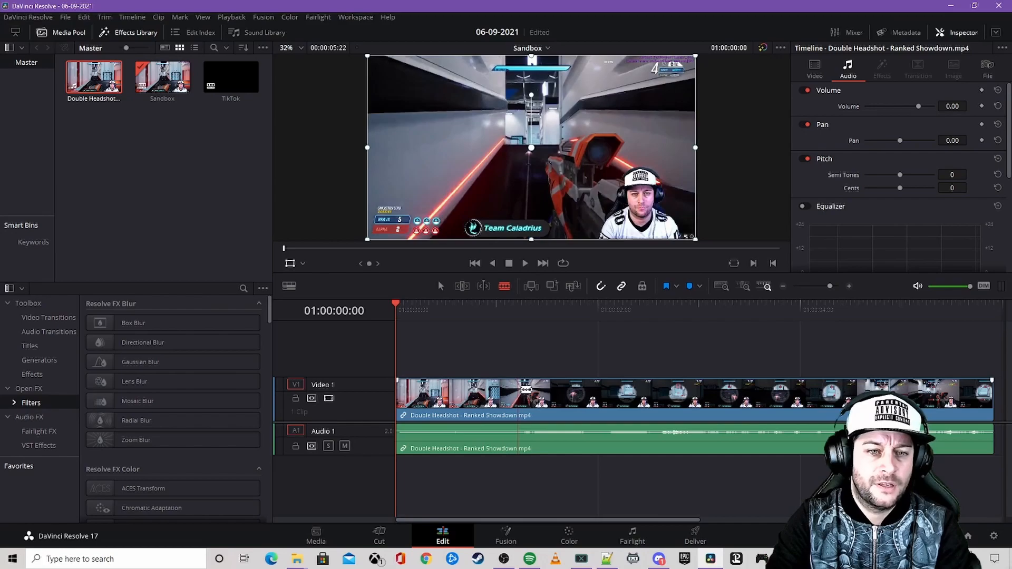
click(517, 393)
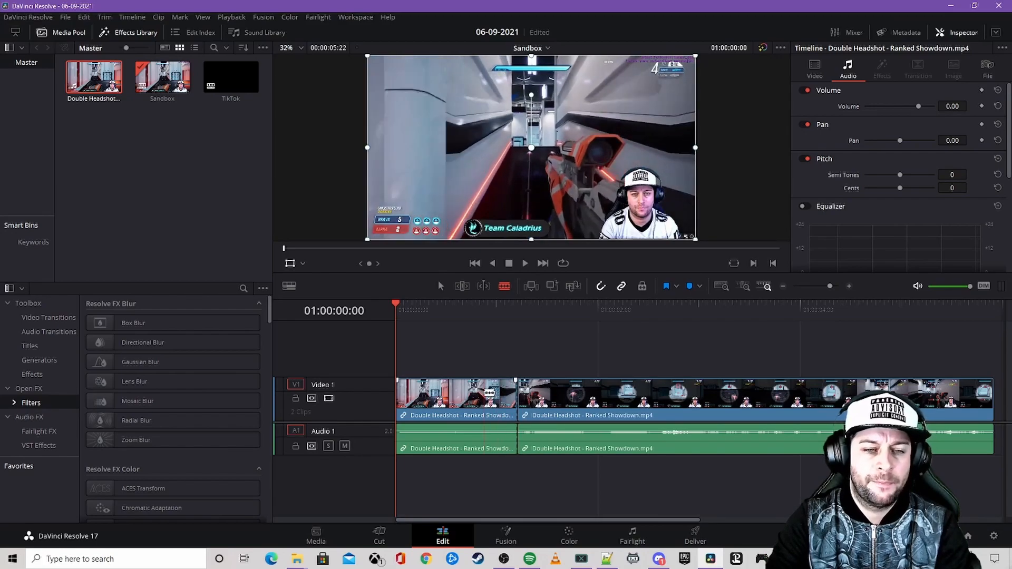
right_click(484, 394)
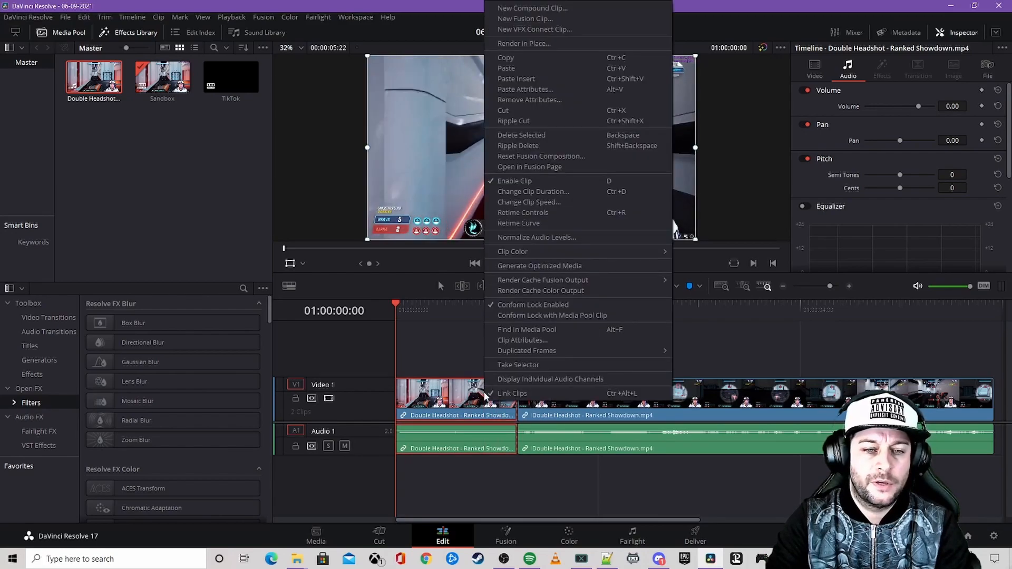
click(565, 147)
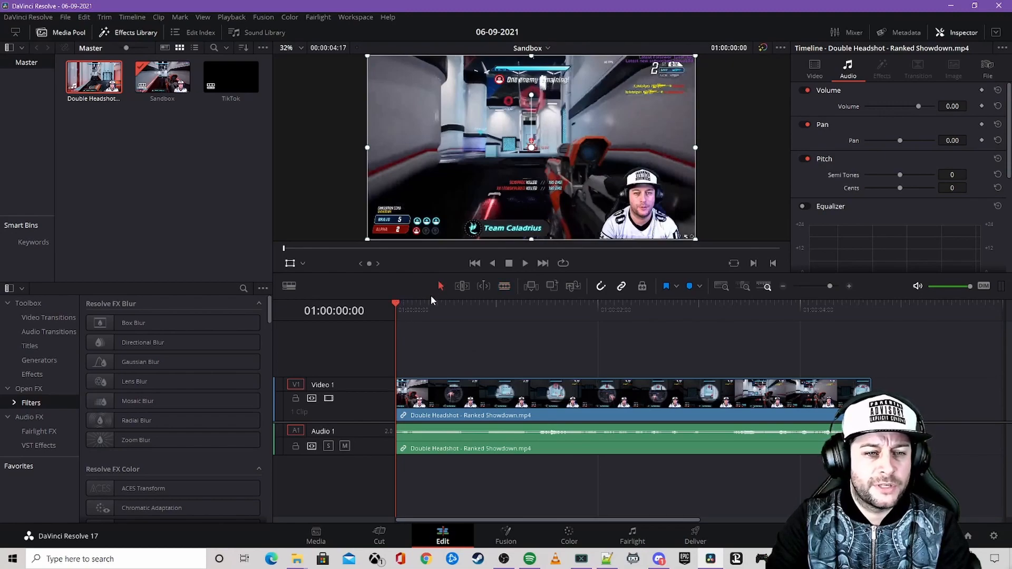
- Unlink the Sandbox clip's video from its audio and delete the audio clip
click(470, 401)
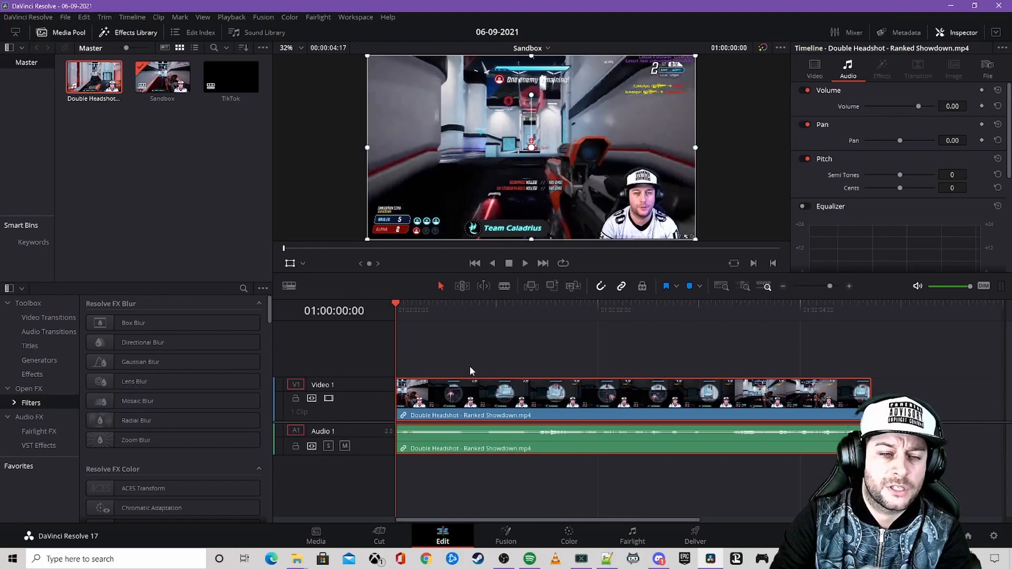
right_click(514, 442)
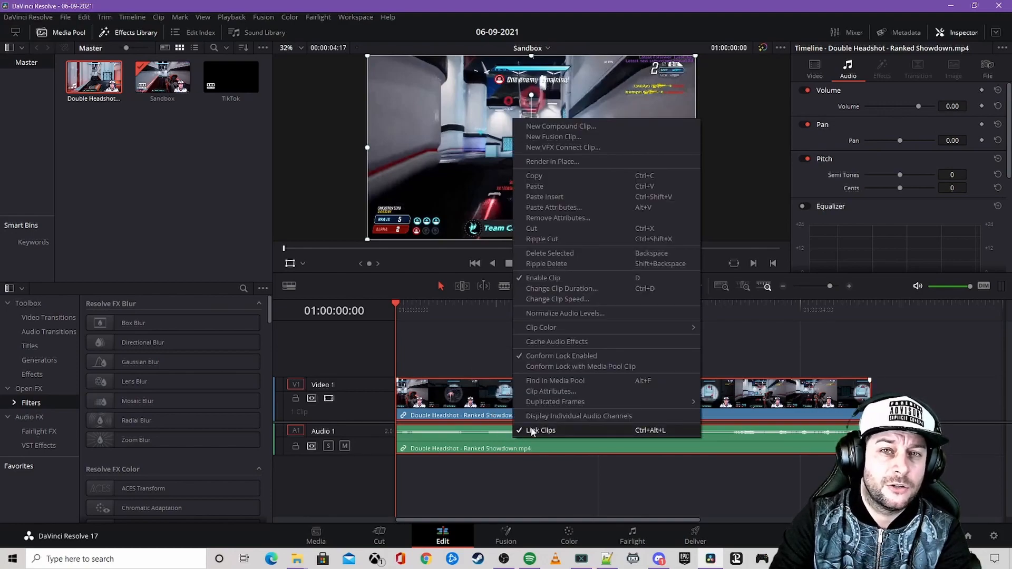
click(532, 431)
click(549, 344)
click(549, 444)
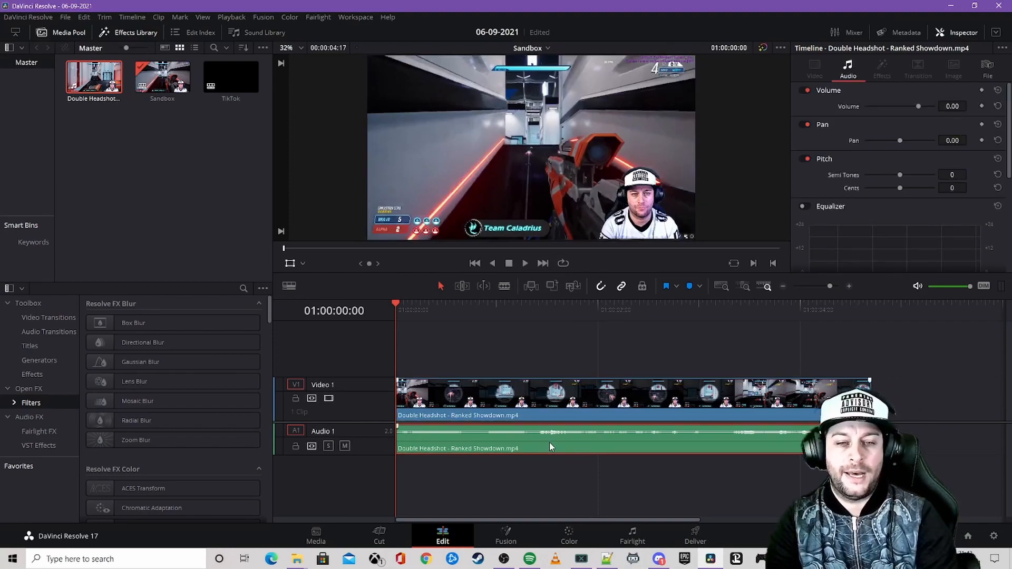
key(Delete)
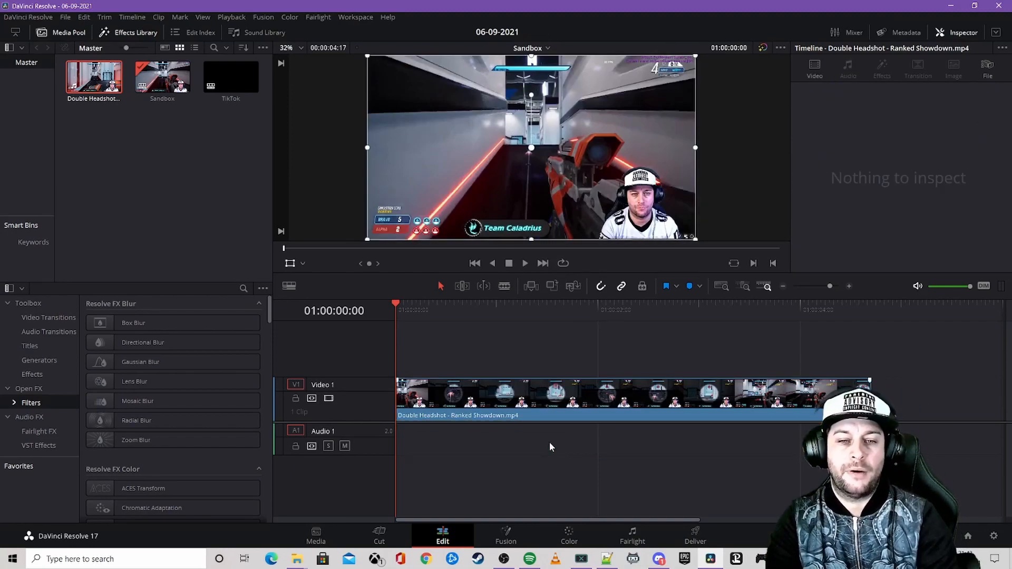
- Copy the trimmed video clip from Sandbox and paste it at the start of the TikTok timeline
click(535, 402)
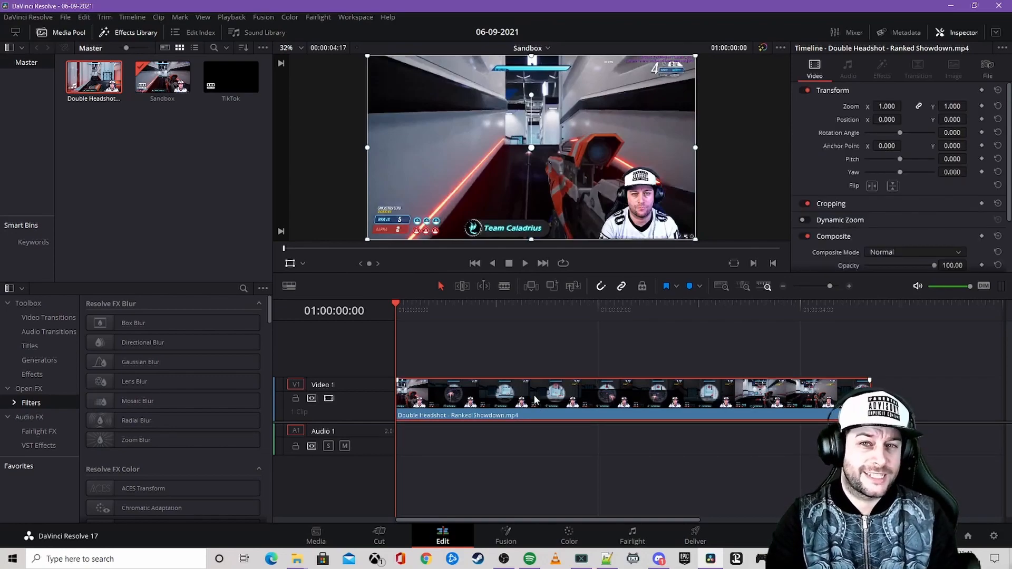
double_click(228, 69)
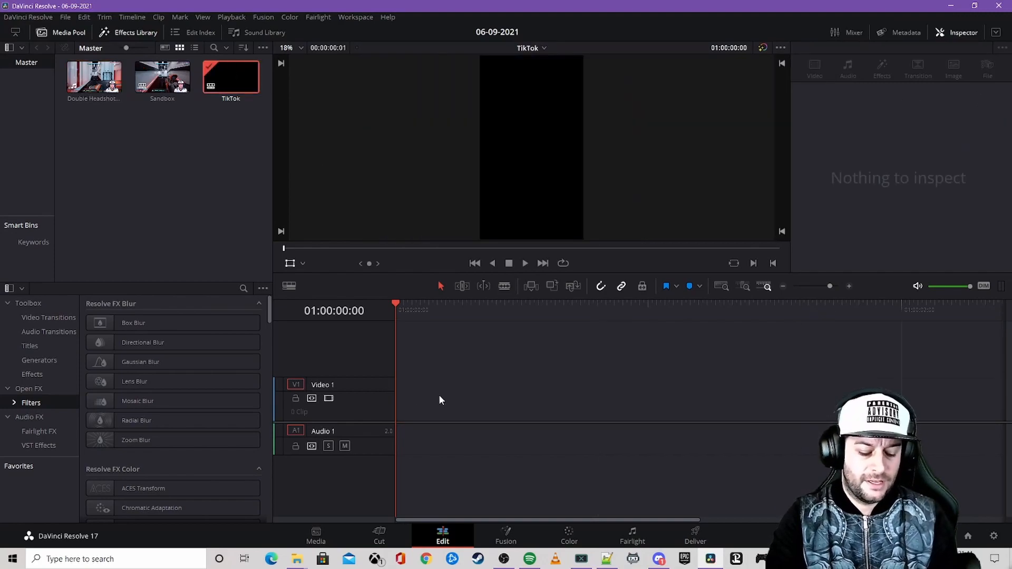
key(ctrl+v)
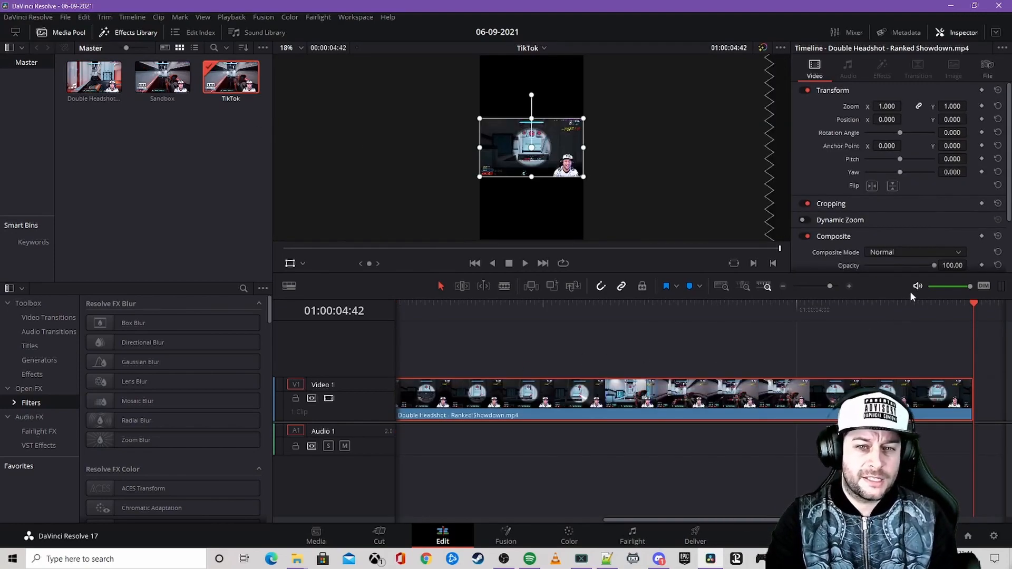
- Paste two more copies of the clip end to end on Video 1 of the TikTok timeline
click(785, 287)
click(784, 287)
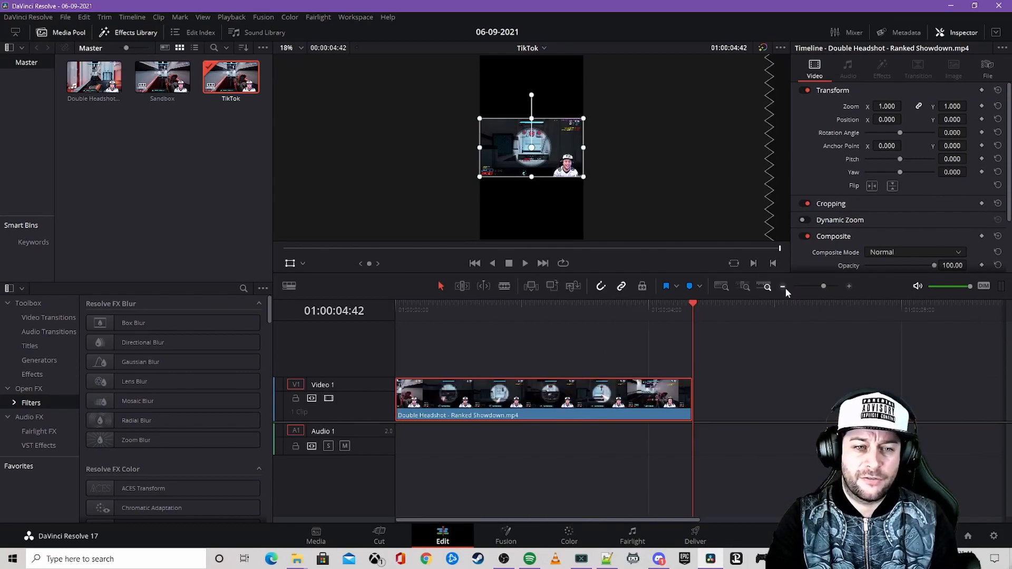
click(785, 287)
click(784, 287)
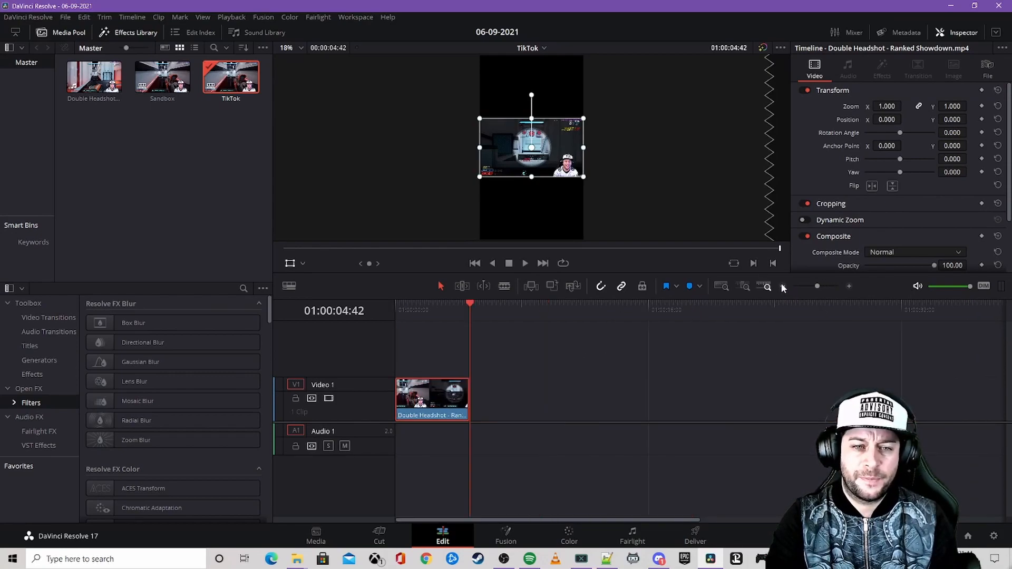
click(507, 380)
key(ctrl+v)
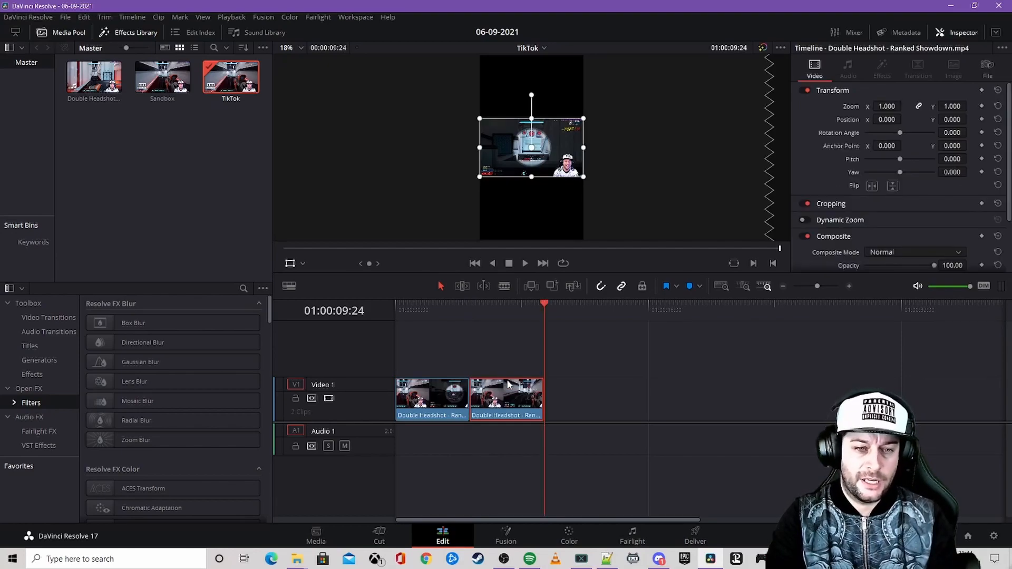
click(556, 378)
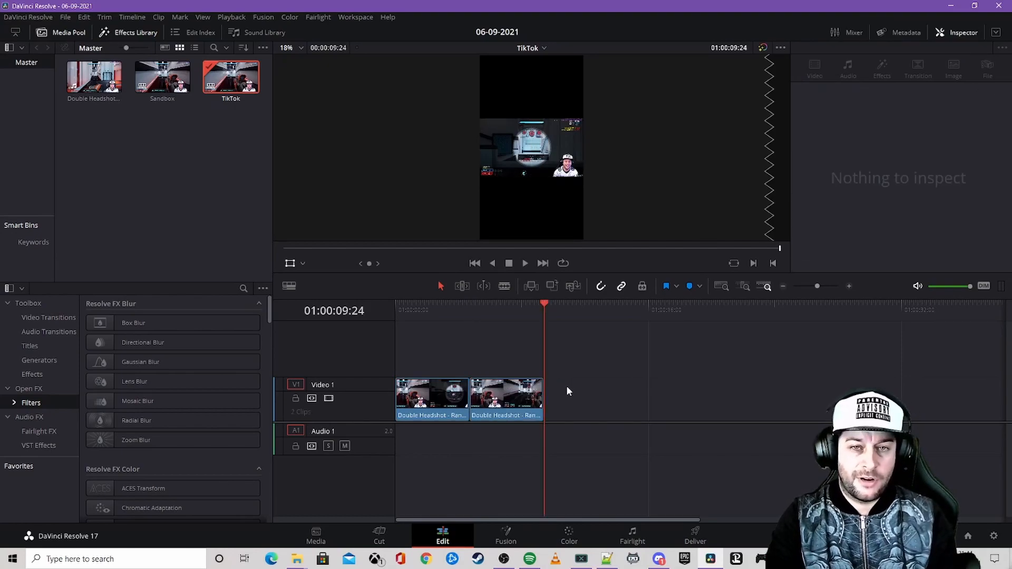
key(ctrl+v)
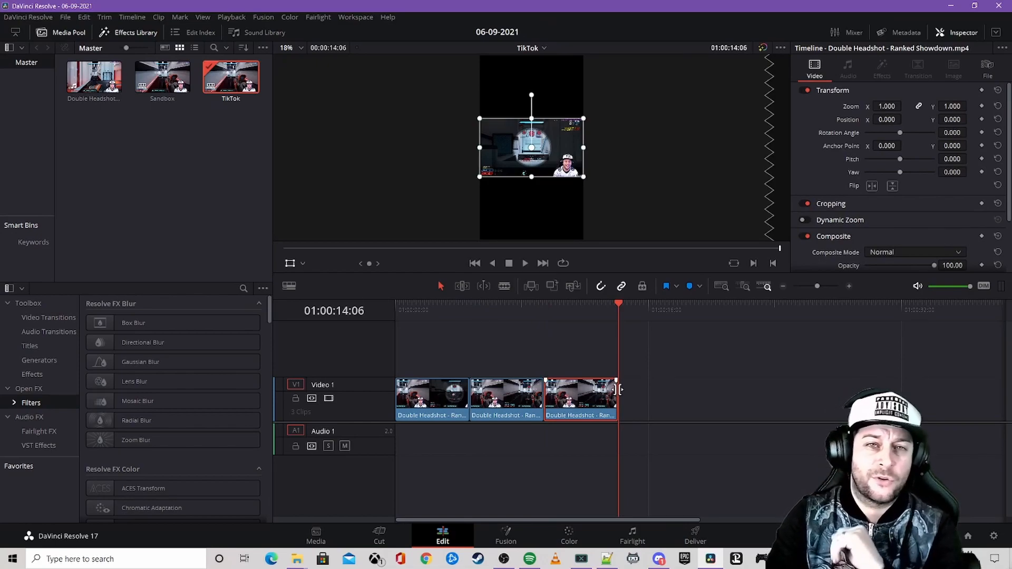
- Add two more video tracks above Video 1 in the TikTok timeline
right_click(317, 351)
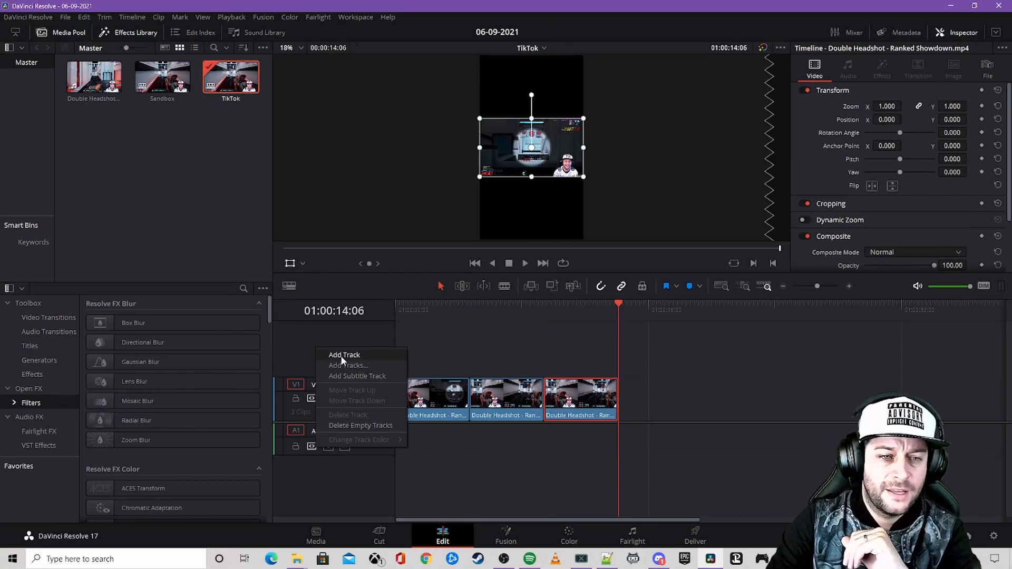
click(343, 360)
right_click(352, 329)
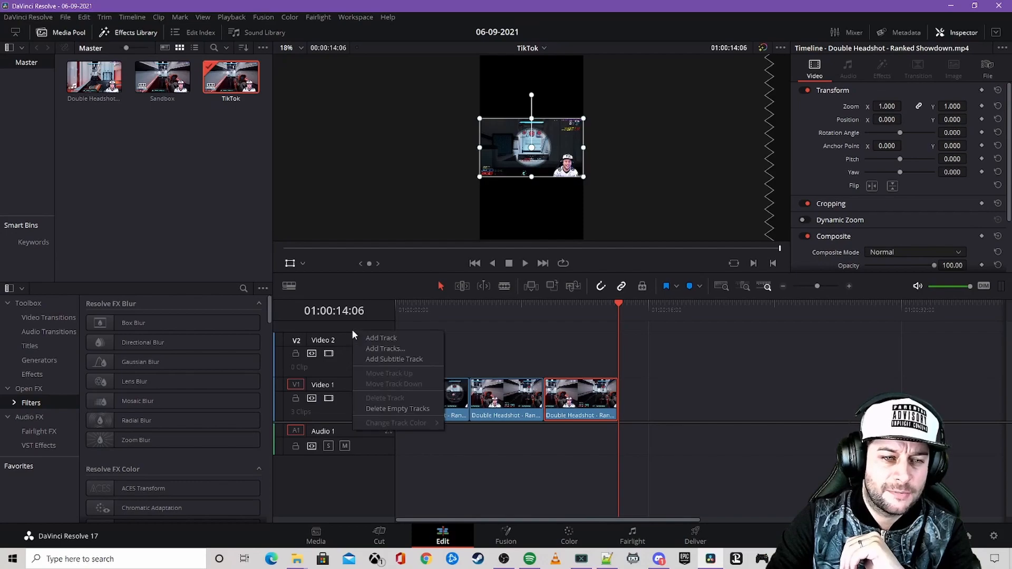
click(374, 340)
- Move the second clip to Video 2 and the third to Video 3, both aligned with the start of the timeline
scroll(370, 368, up, 1)
drag(522, 409, 447, 385)
drag(581, 408, 422, 311)
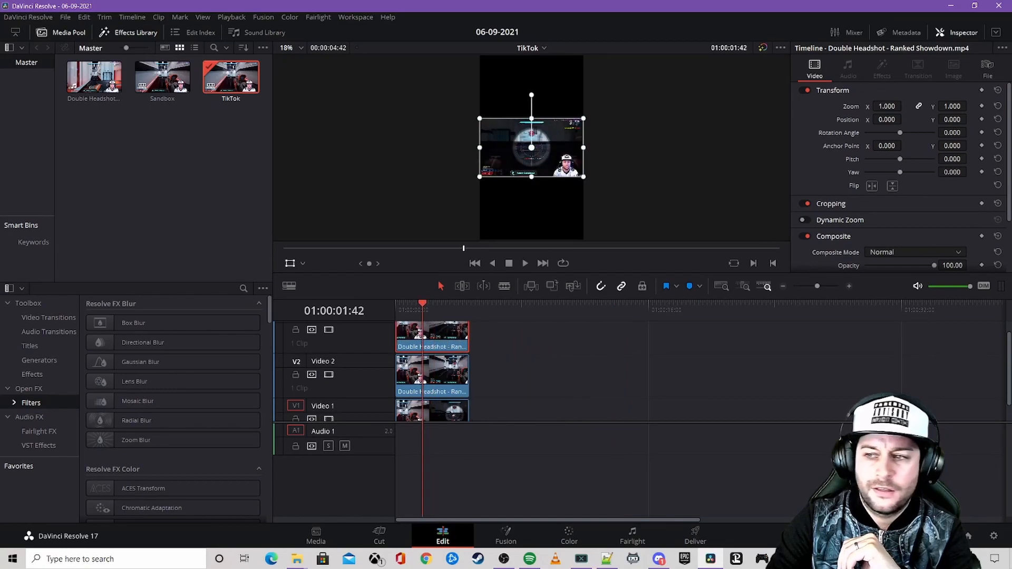
- Place Crispy.mp3 at the start of Audio 1, split it at about 01:00:11:46 and ripple delete the opening part
drag(1011, 464, 399, 442)
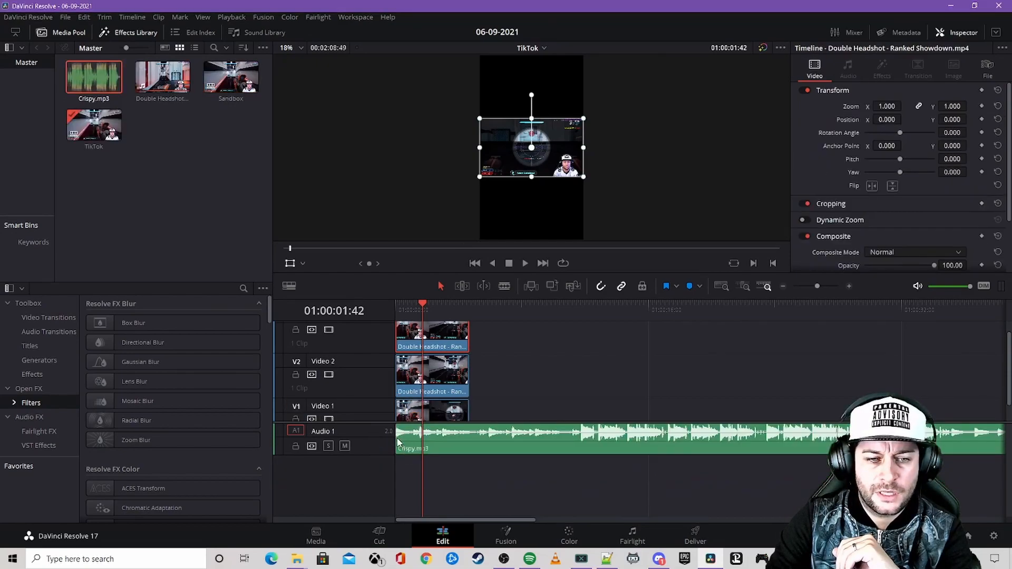
click(504, 286)
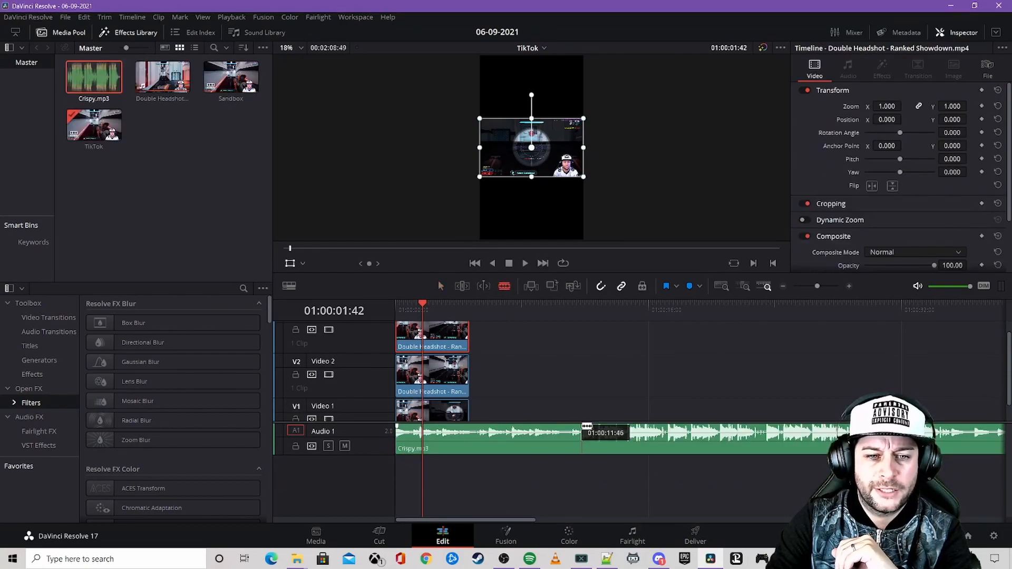
click(580, 430)
right_click(546, 437)
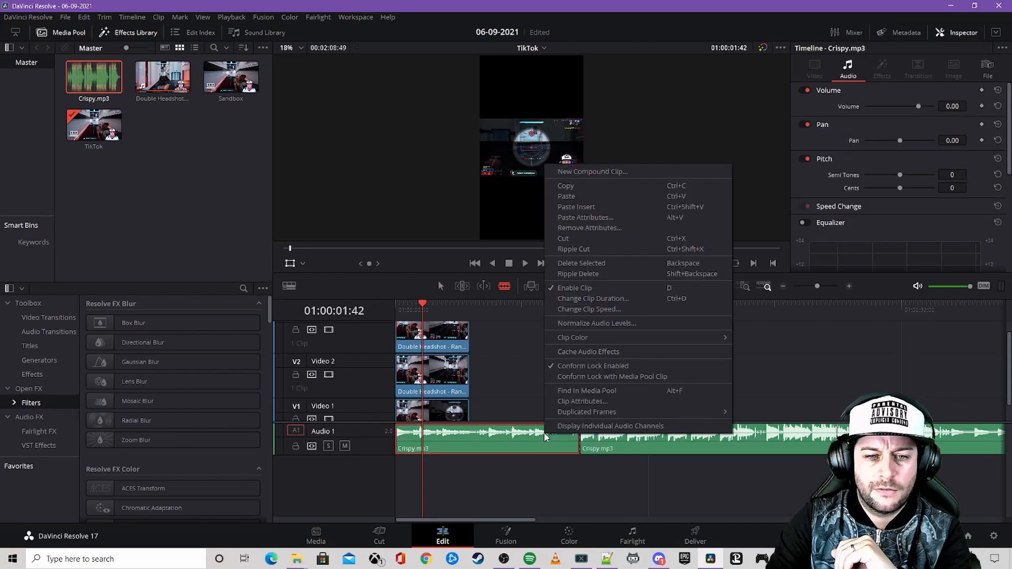
click(580, 263)
right_click(528, 442)
click(527, 441)
right_click(526, 442)
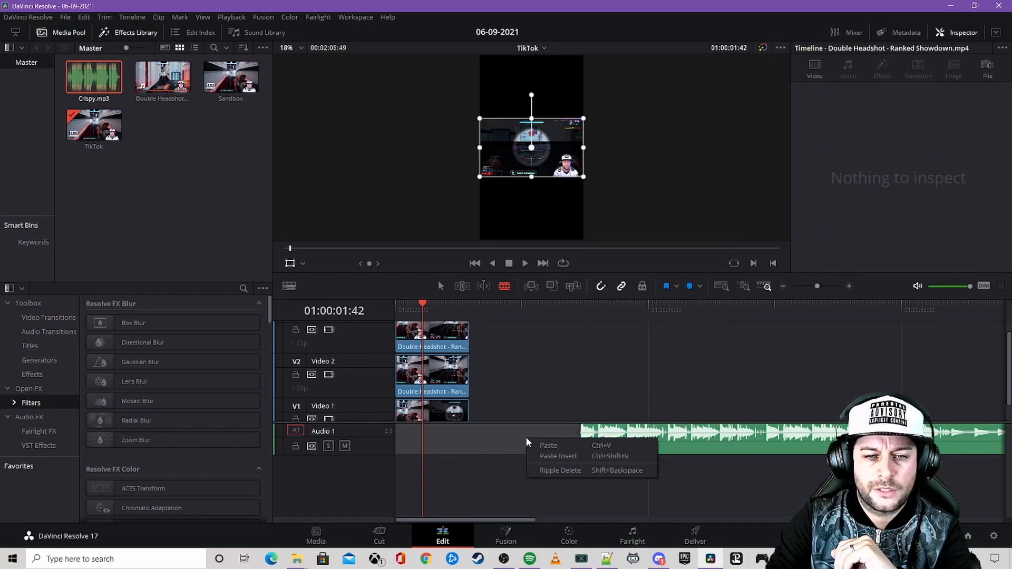
click(551, 471)
- Split the Crispy.mp3 clip where the video clips end and ripple delete the remaining music
click(469, 437)
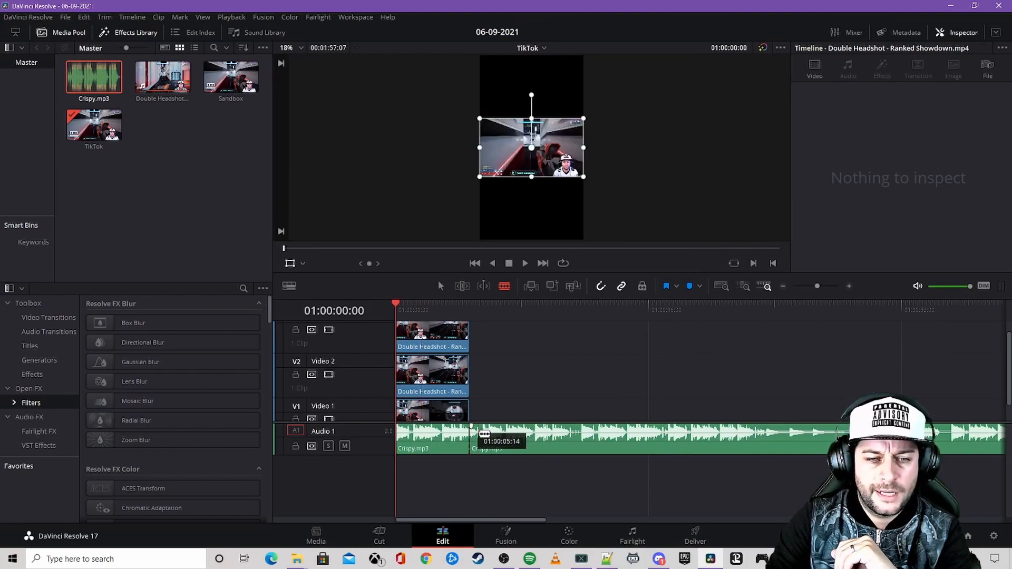
right_click(505, 434)
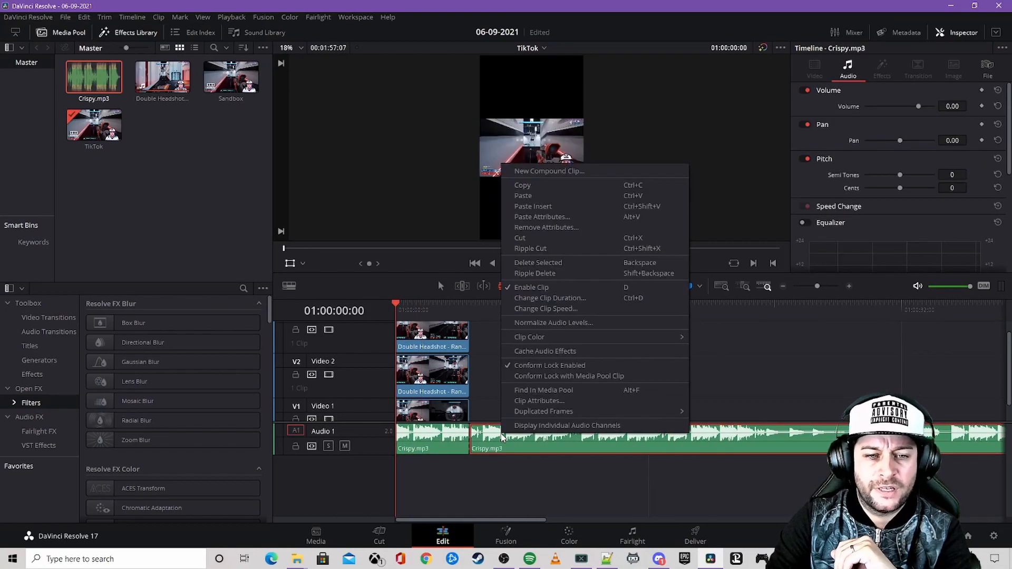
click(543, 273)
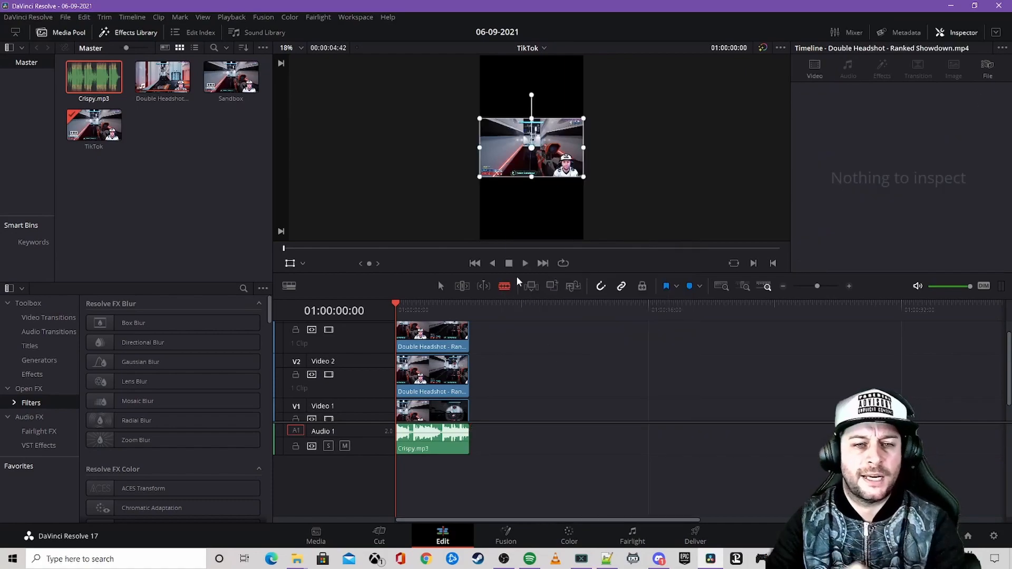
key(a)
- Apply a Gaussian Blur to the Video 1 clip with horizontal and vertical strength set to 1.000
scroll(450, 332, down, 2)
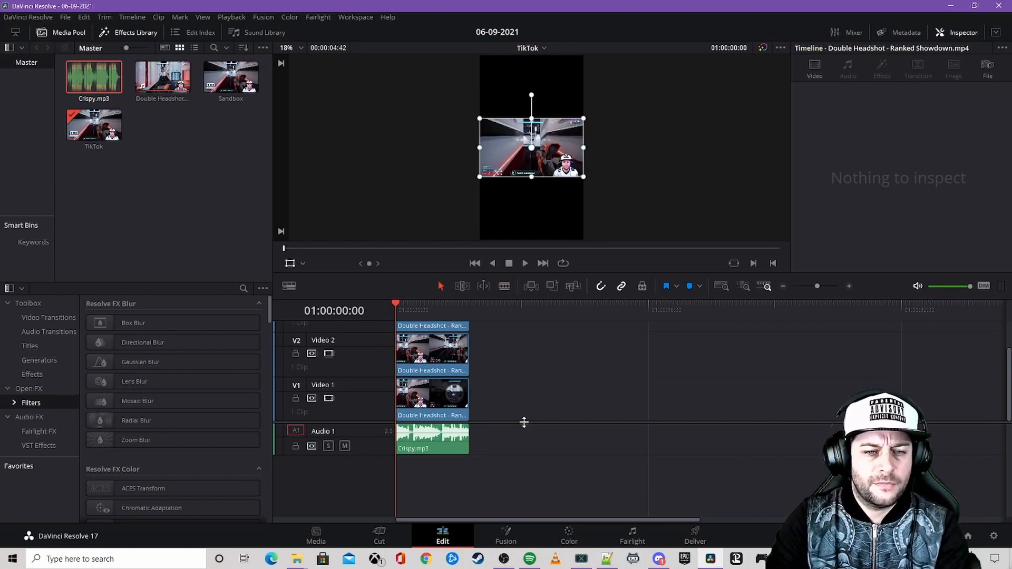
drag(523, 423, 521, 469)
click(442, 447)
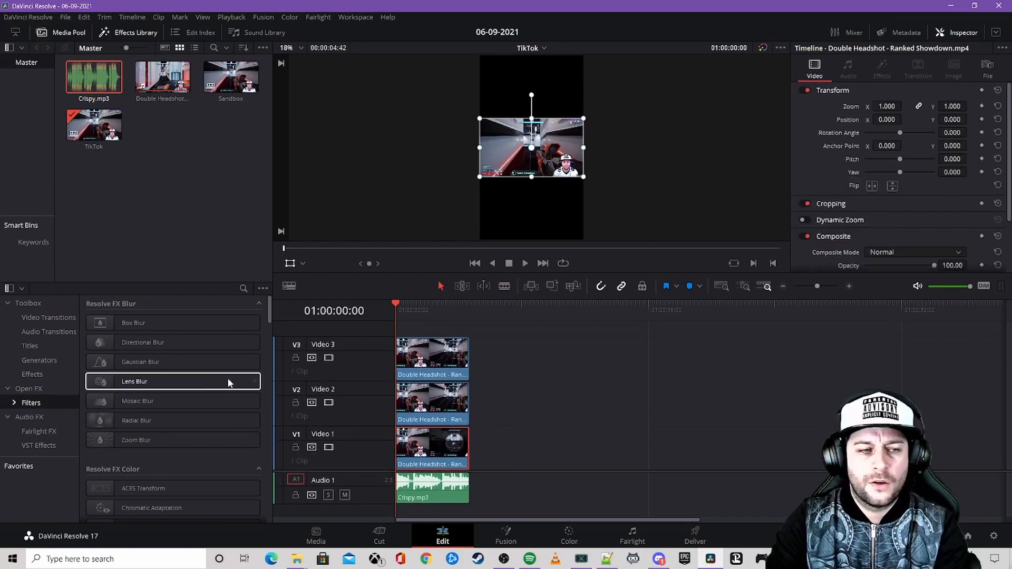
drag(145, 362, 438, 454)
click(882, 68)
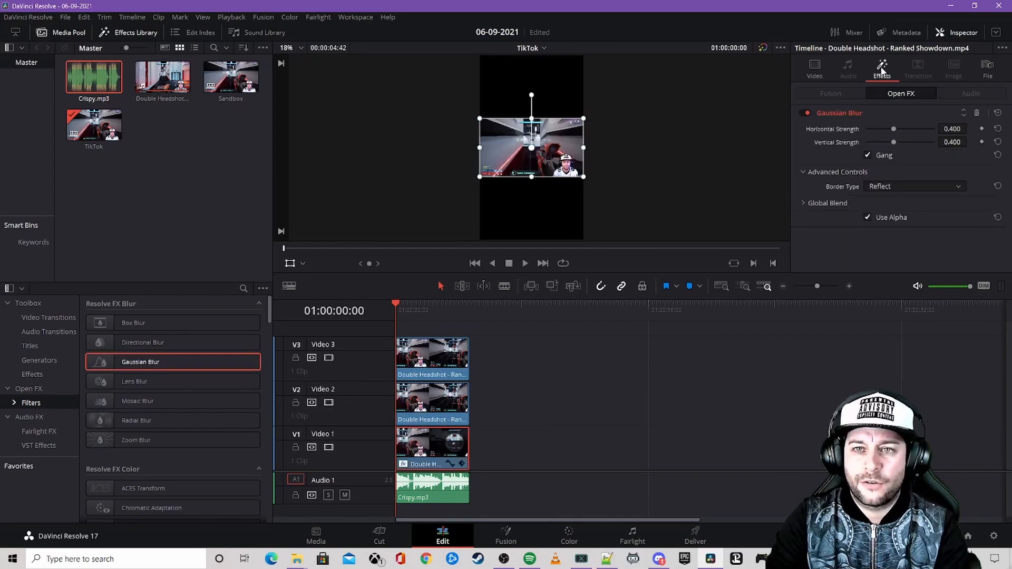
drag(893, 132, 930, 127)
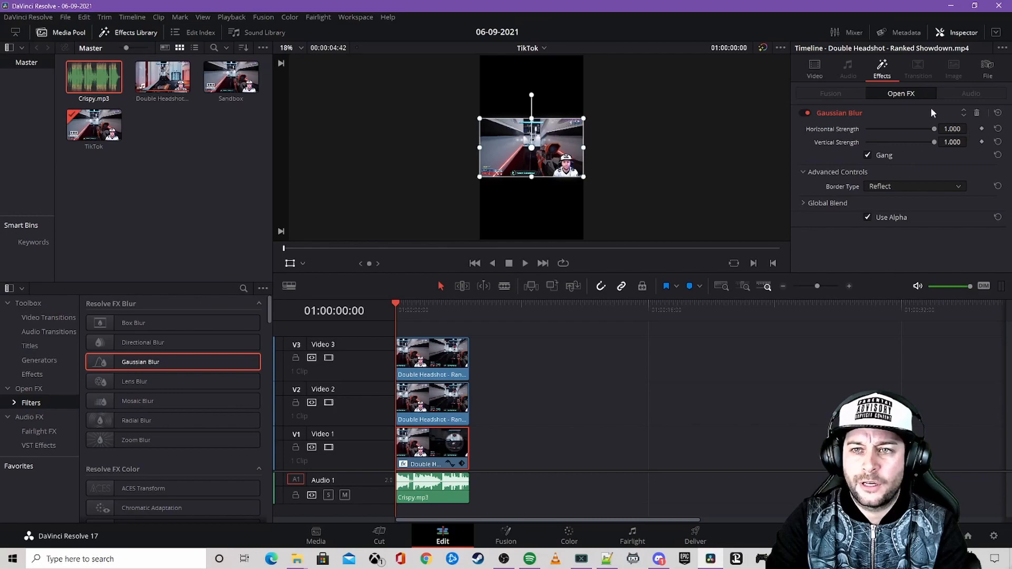
- Set the zoom of the blurred Video 1 clip to 3.4 so it fills the vertical frame
click(815, 75)
click(888, 107)
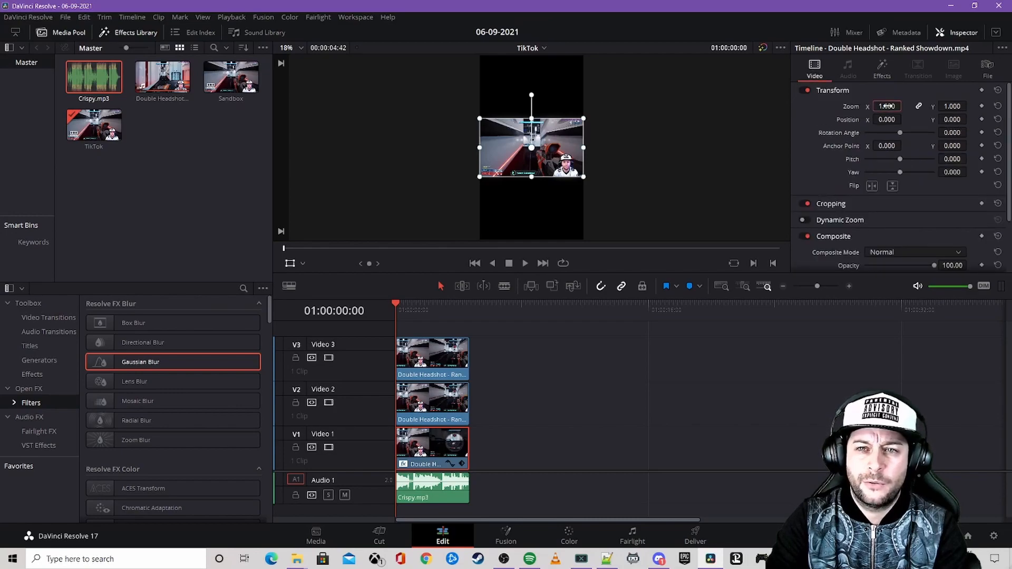
text(3.4)
key(Return)
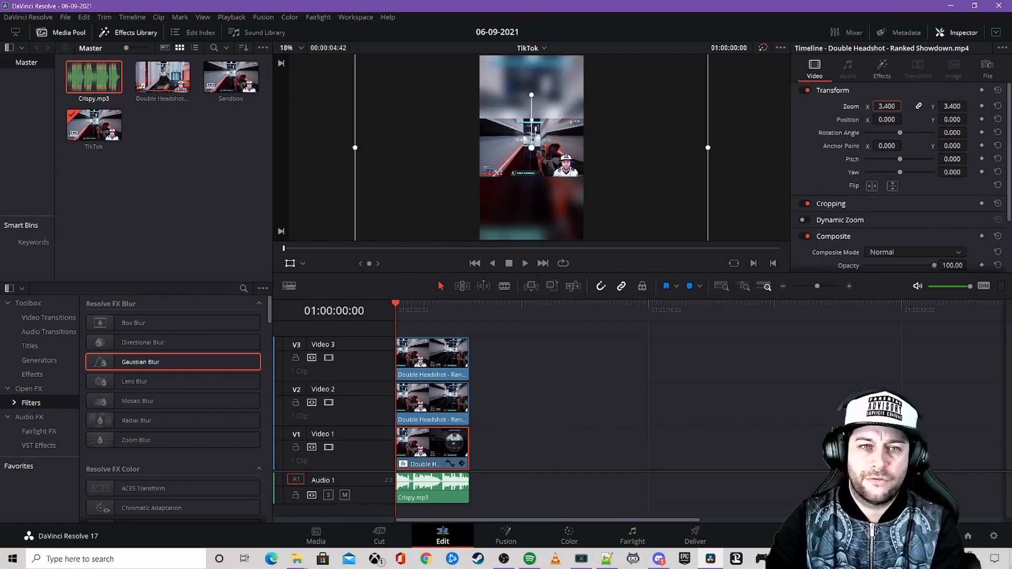
- Set the zoom of the Video 2 gameplay clip to 2.3
click(438, 399)
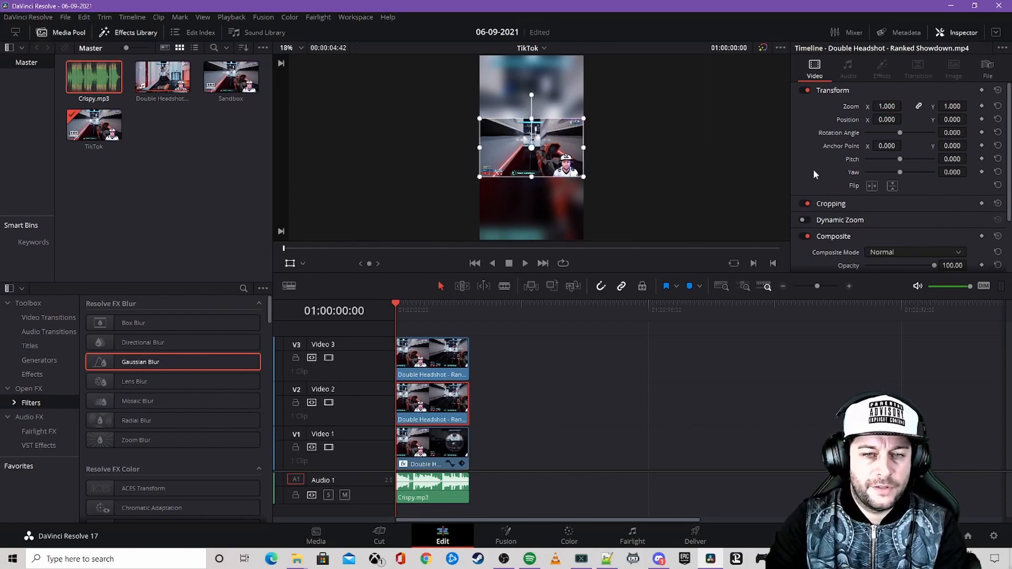
click(888, 106)
text(2.3)
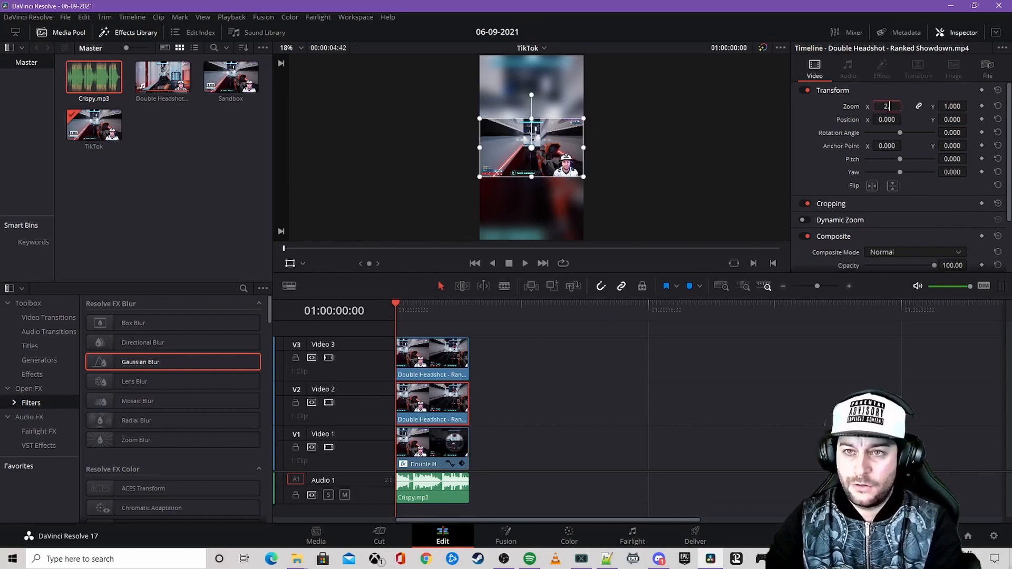
key(Return)
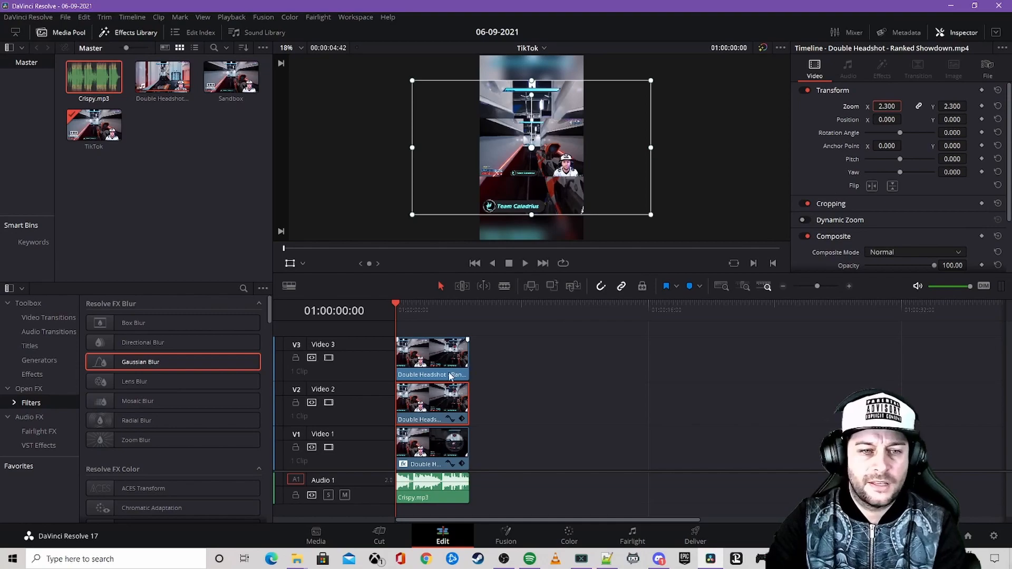
- Add an Ellipse mask to the Video 3 clip in Fusion with width and height set to 0.25
click(437, 360)
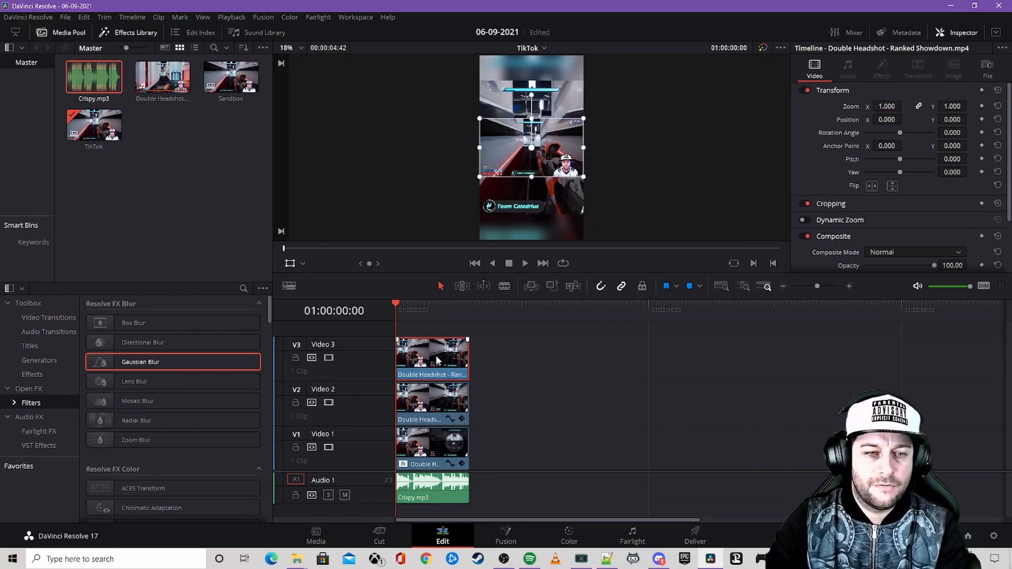
click(506, 533)
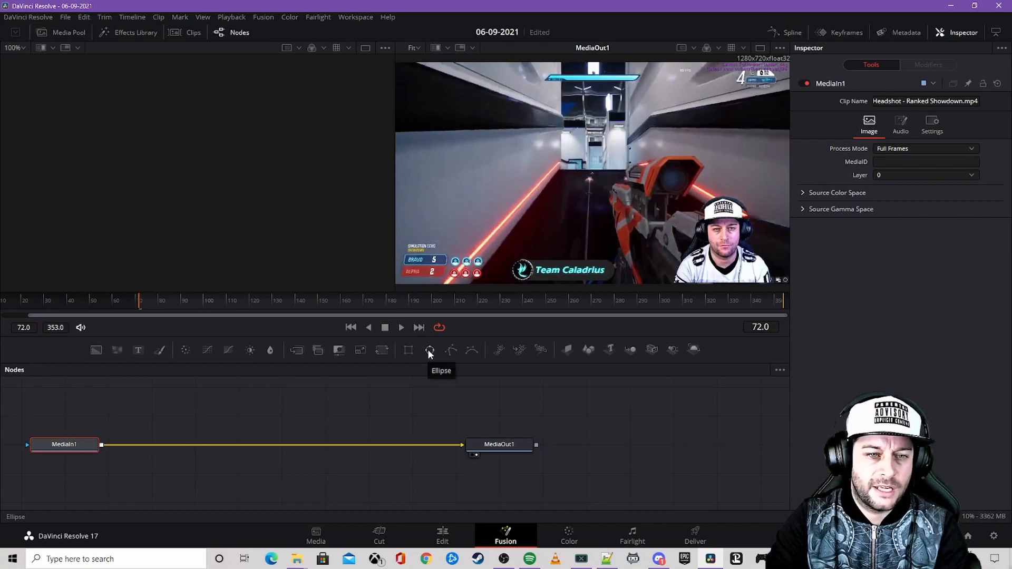
click(429, 350)
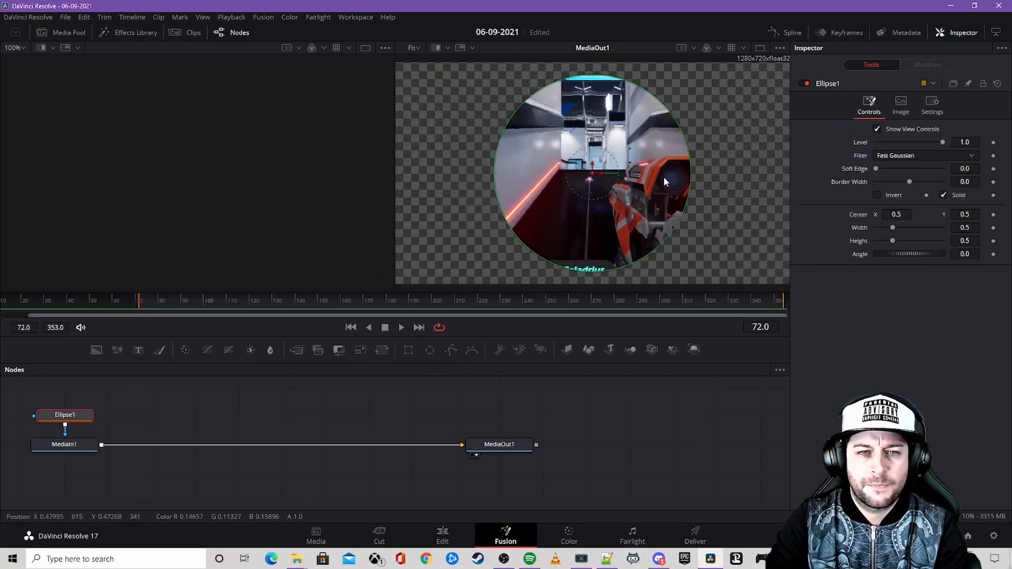
click(969, 228)
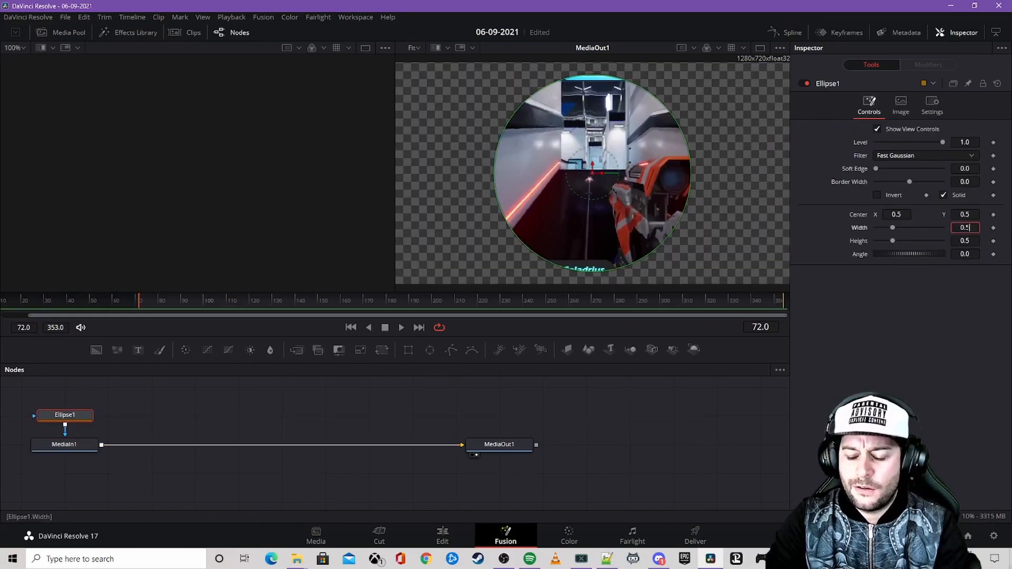
text(2)
click(965, 241)
text(2)
click(971, 228)
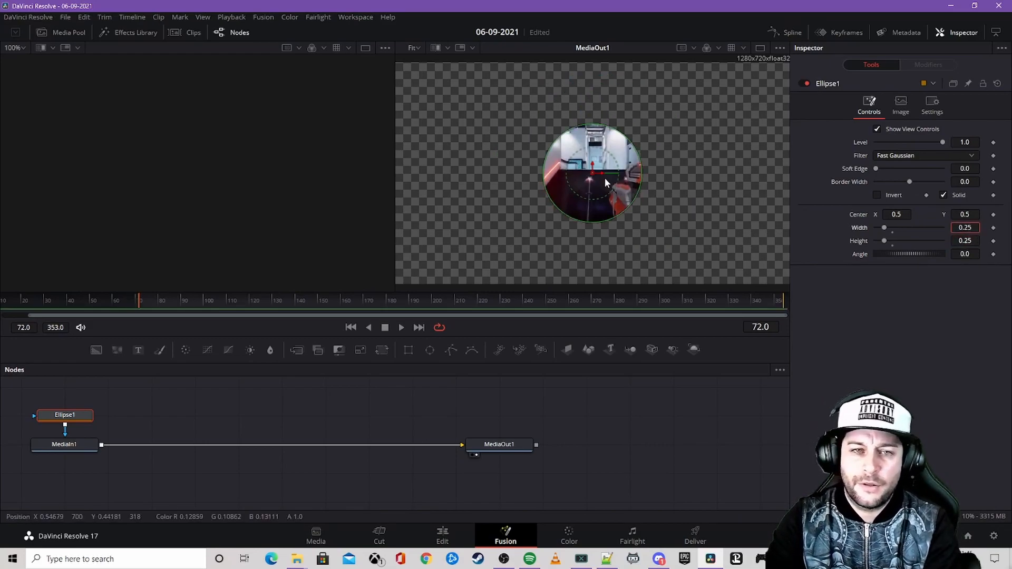
- Position the ellipse mask over the webcam face, with its center at about X 0.83, Y 0.21
drag(594, 175, 724, 242)
drag(721, 239, 724, 239)
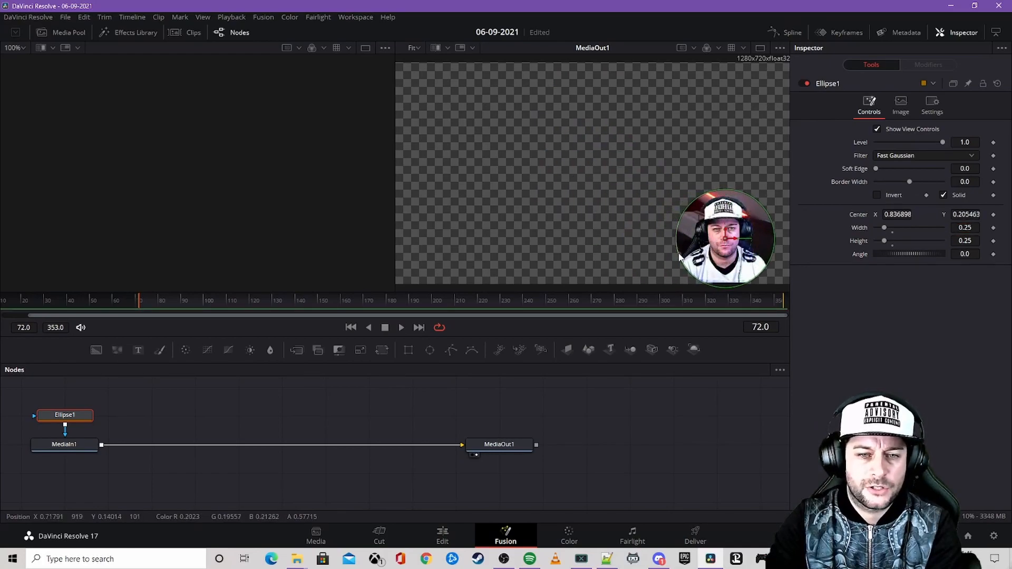
drag(728, 242, 726, 241)
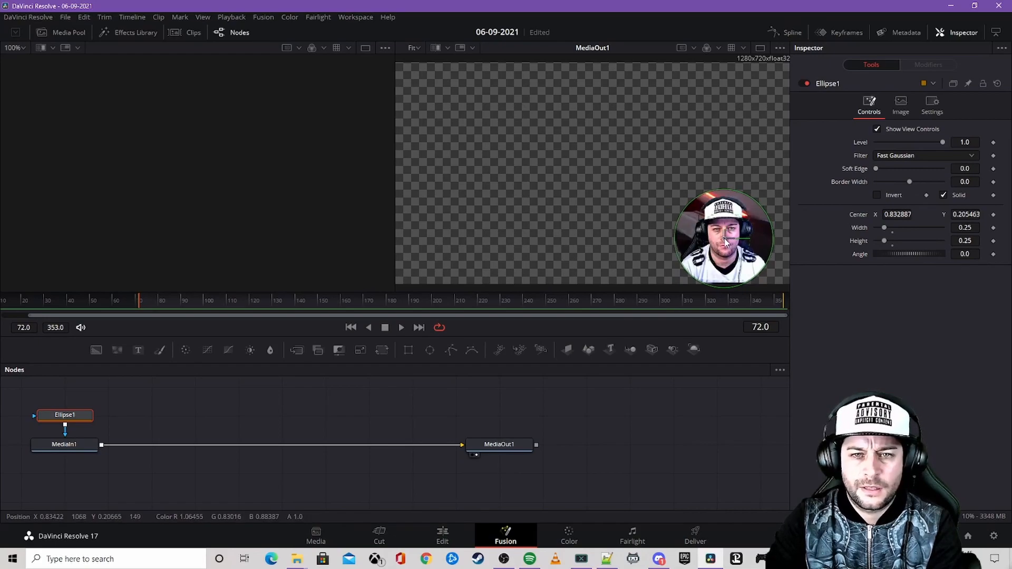
- Crop the Video 3 clip on the Edit page tightly around the webcam circle
click(443, 533)
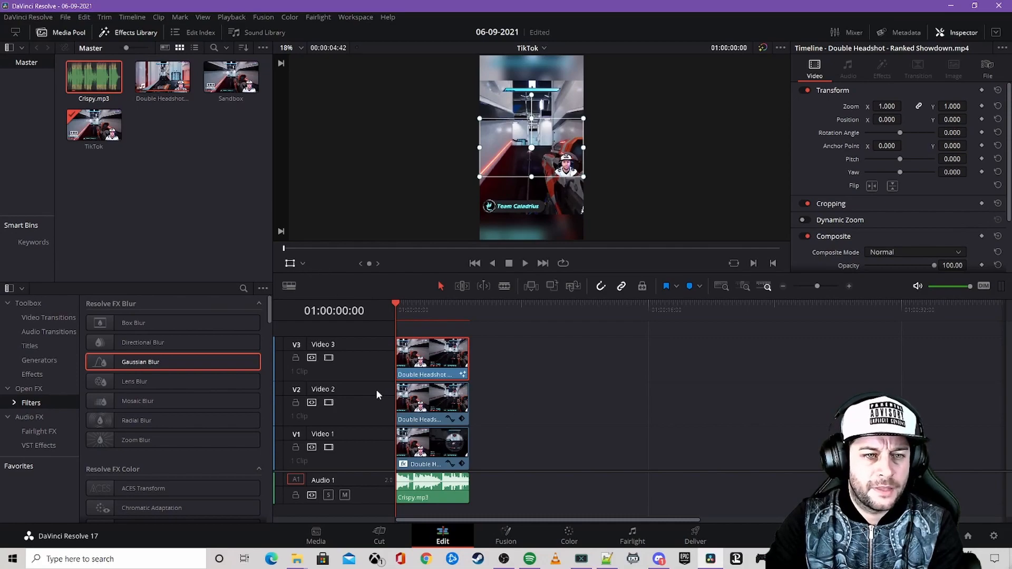
click(303, 263)
click(332, 287)
drag(532, 118, 549, 164)
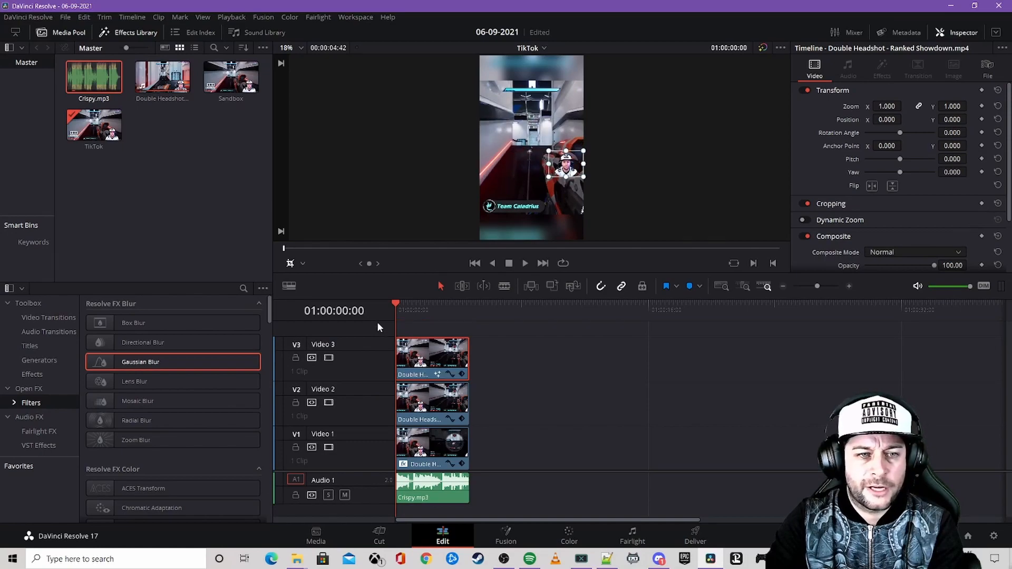
- Transform the Video 3 webcam circle to zoom 2 and place it at the frame's top centre, about X -724, Y 1052
click(303, 262)
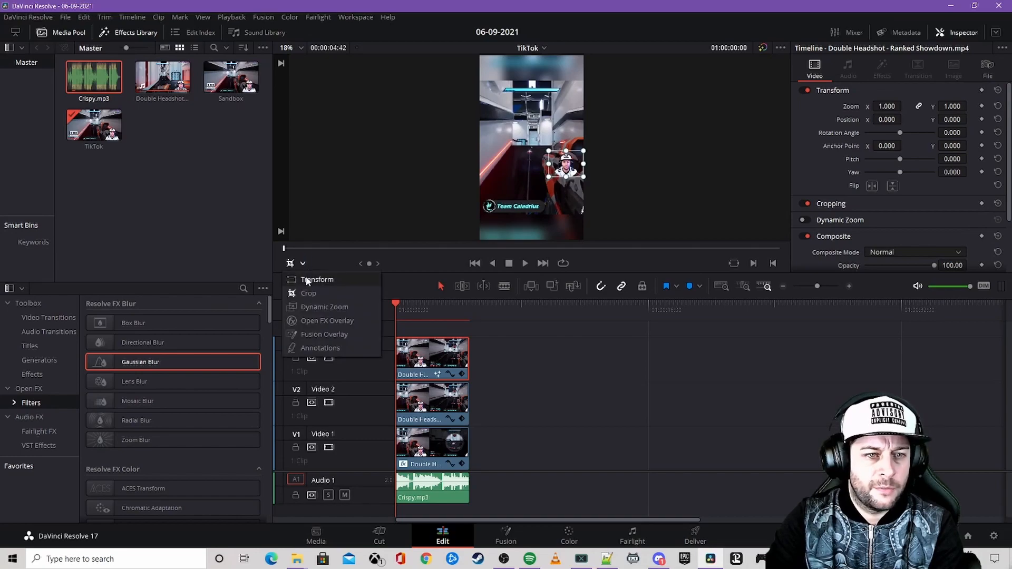
click(303, 279)
drag(566, 171, 523, 79)
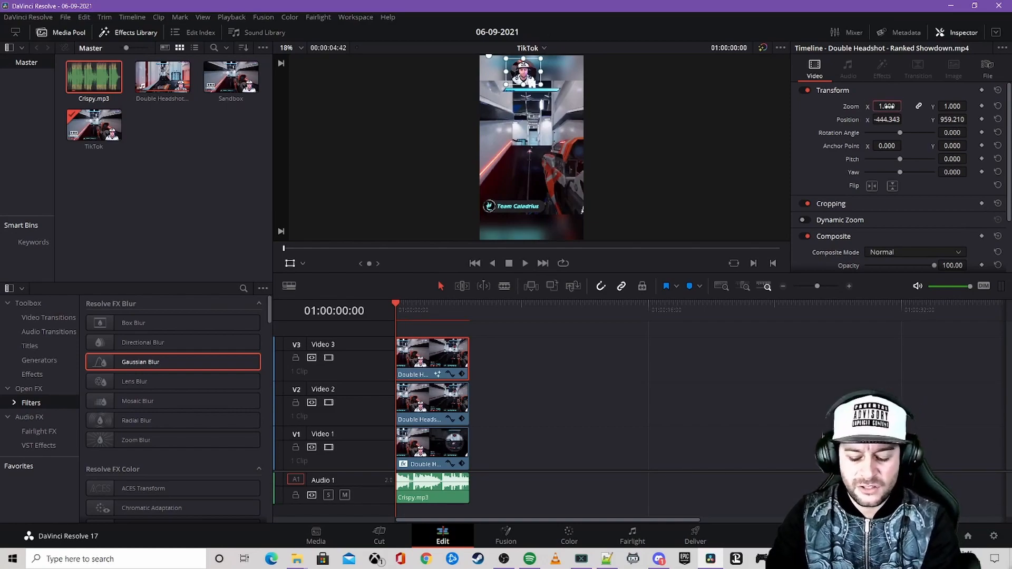
click(888, 106)
text(2)
key(Return)
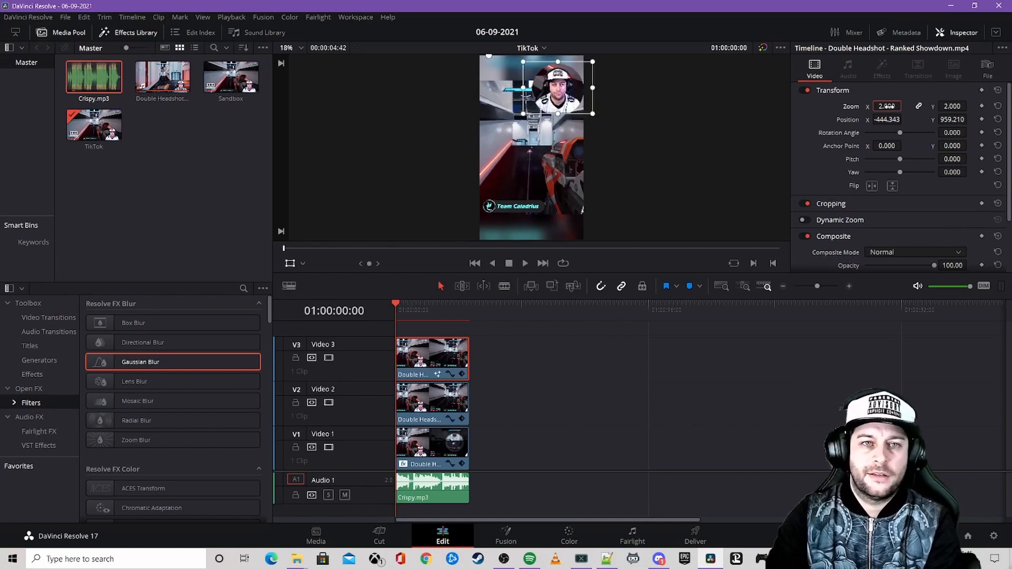
drag(555, 86, 530, 75)
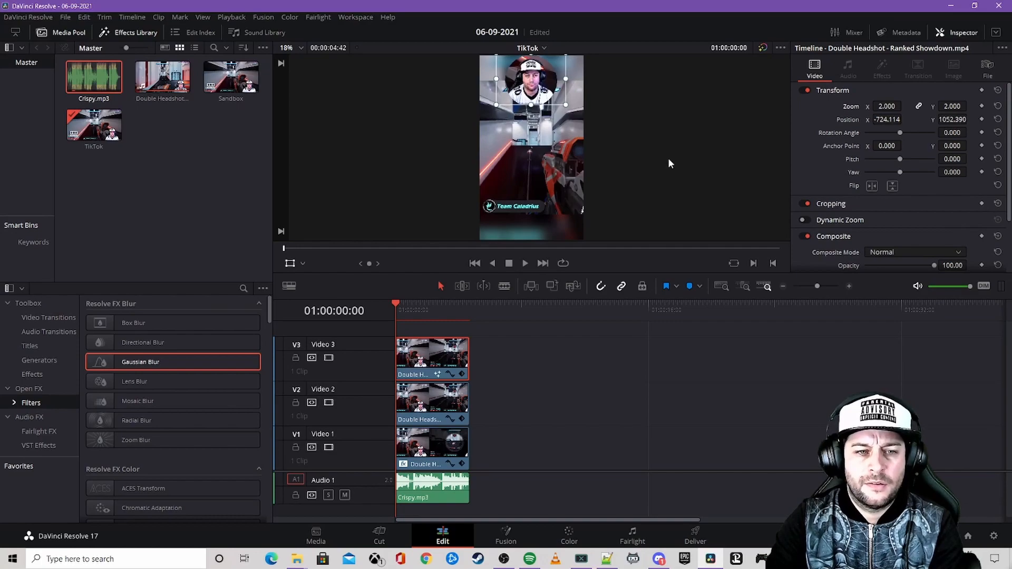
- Go to the Deliver page and name the render file Double Headshot
click(696, 537)
double_click(63, 121)
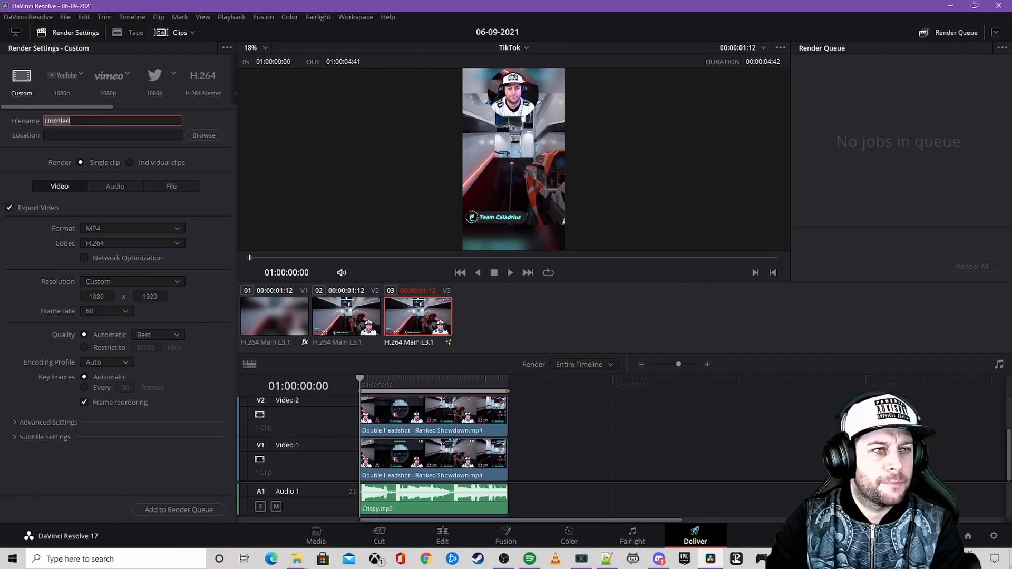
text(Double Heads)
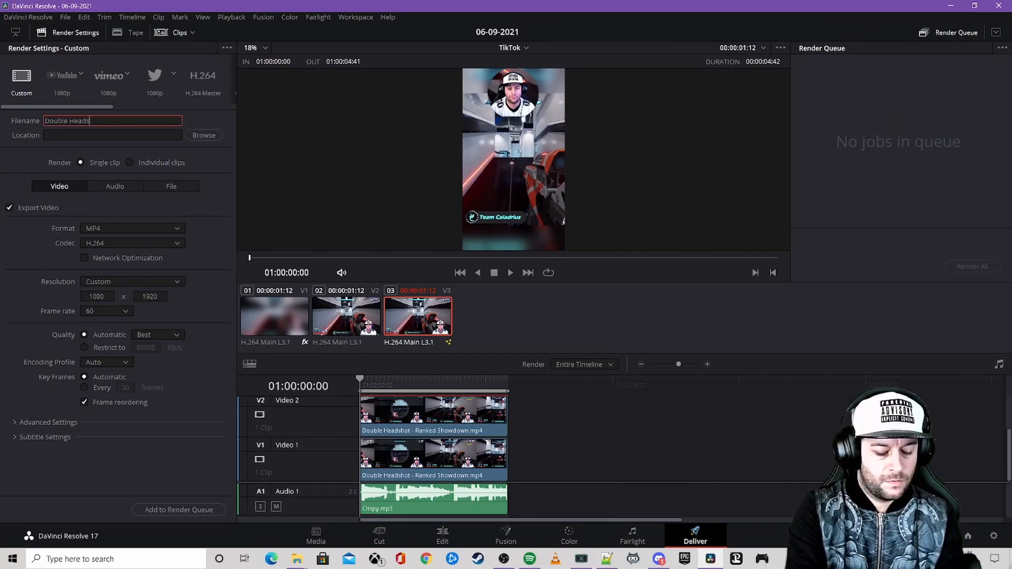
- Set the render location to the Tutorial folder on drive D
click(209, 135)
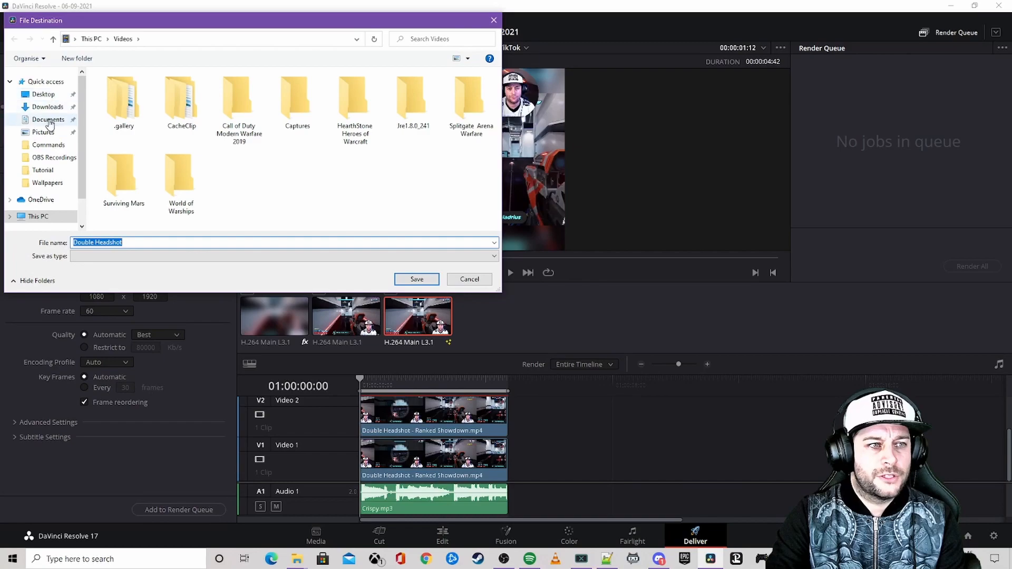
scroll(50, 127, down, 1)
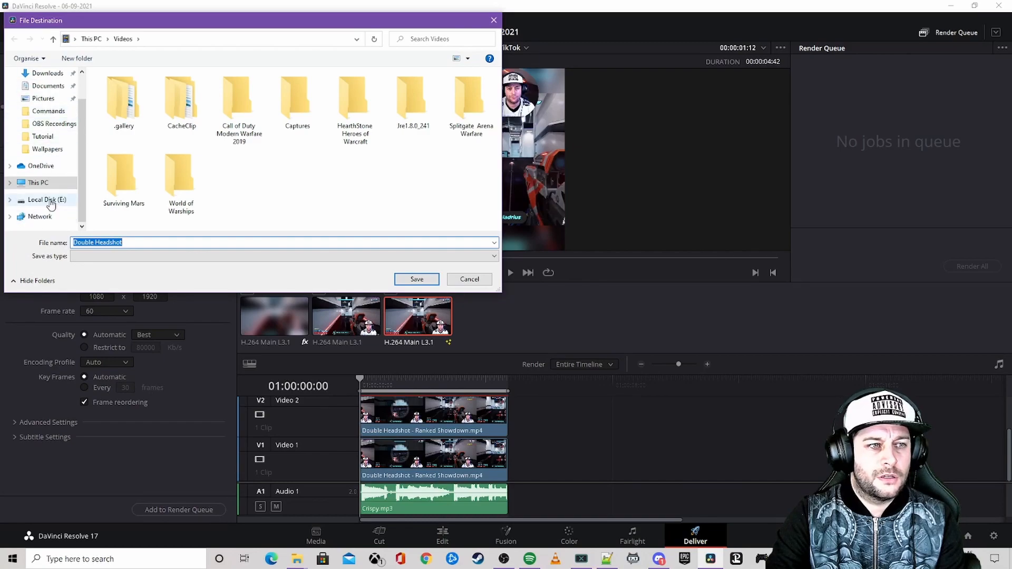
click(45, 183)
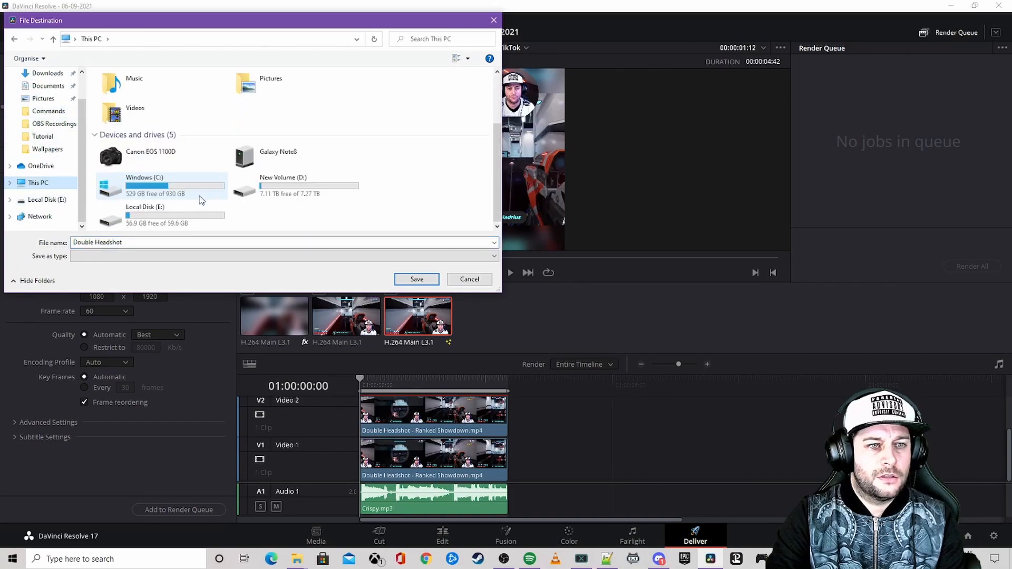
double_click(264, 185)
double_click(291, 106)
click(417, 279)
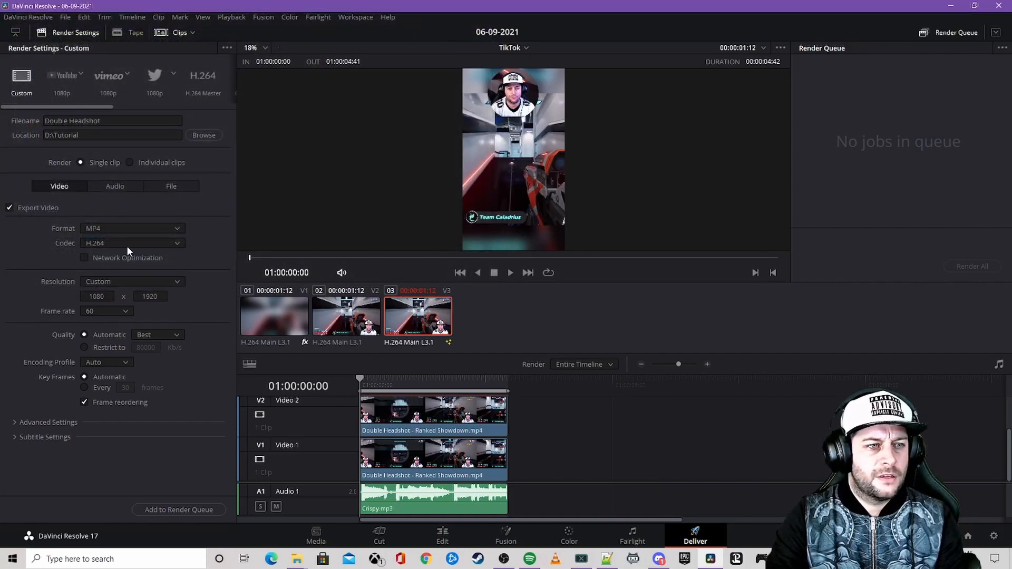
- Keep MP4 as the format, add the TikTok timeline to the render queue and render the job
click(153, 229)
click(153, 232)
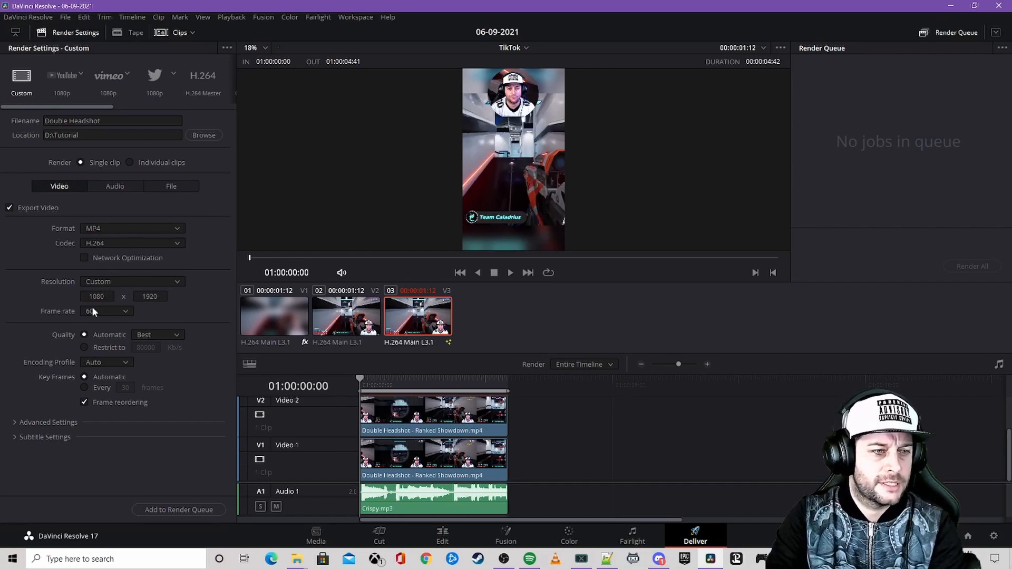
click(185, 510)
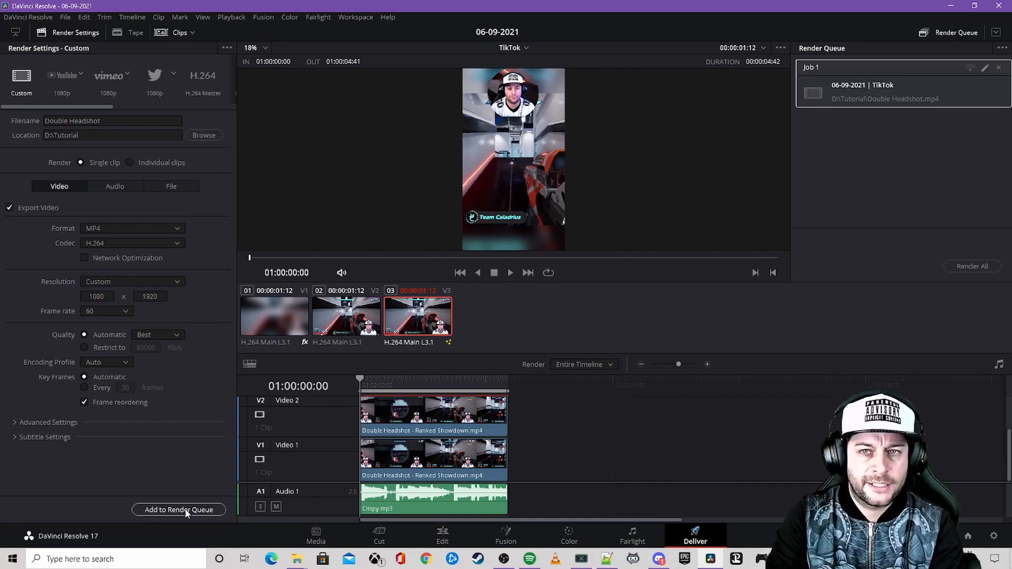
click(968, 266)
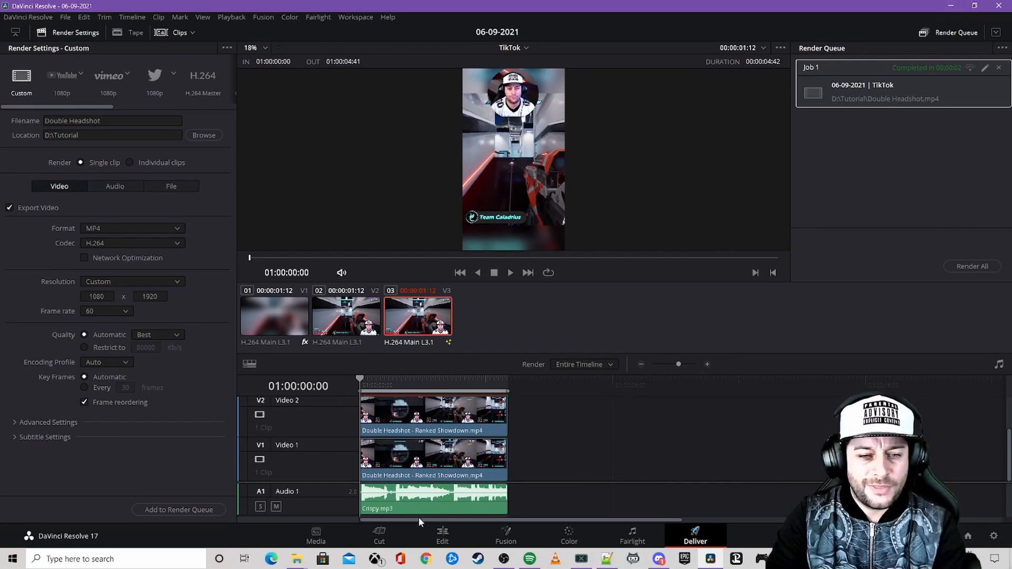
click(442, 537)
right_click(182, 136)
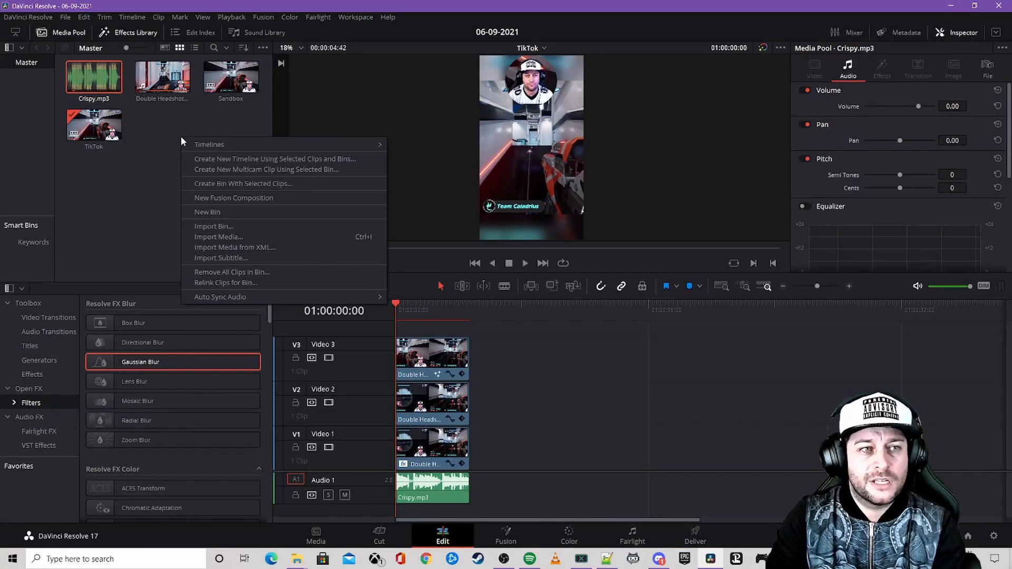
mouse_move(214, 149)
click(423, 149)
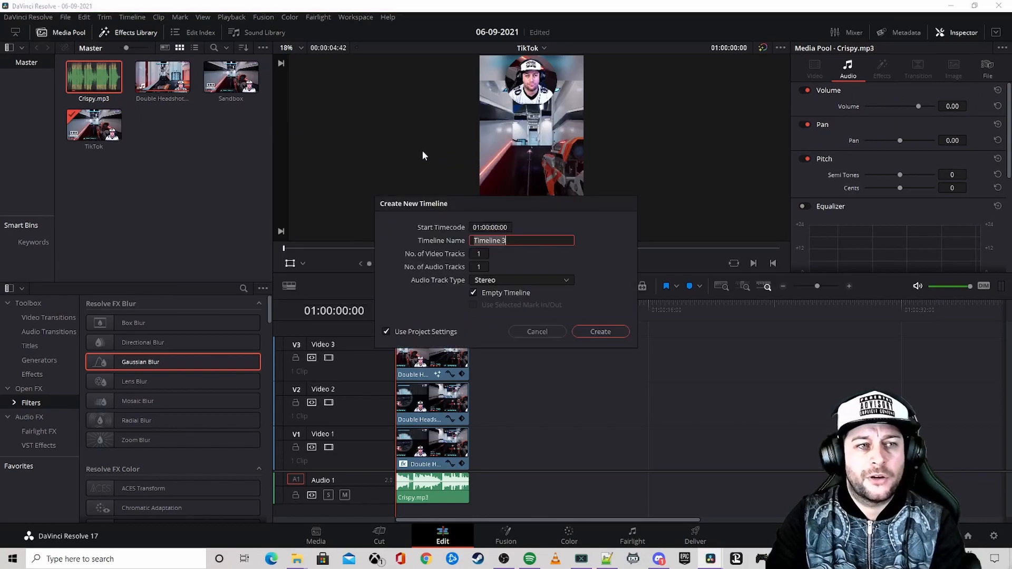
text(TikToK)
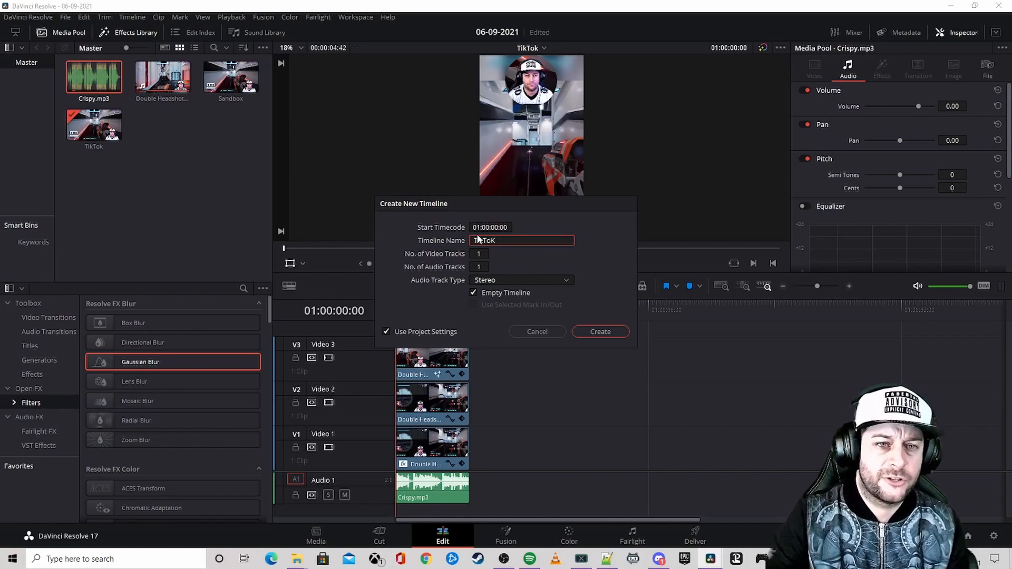
click(401, 332)
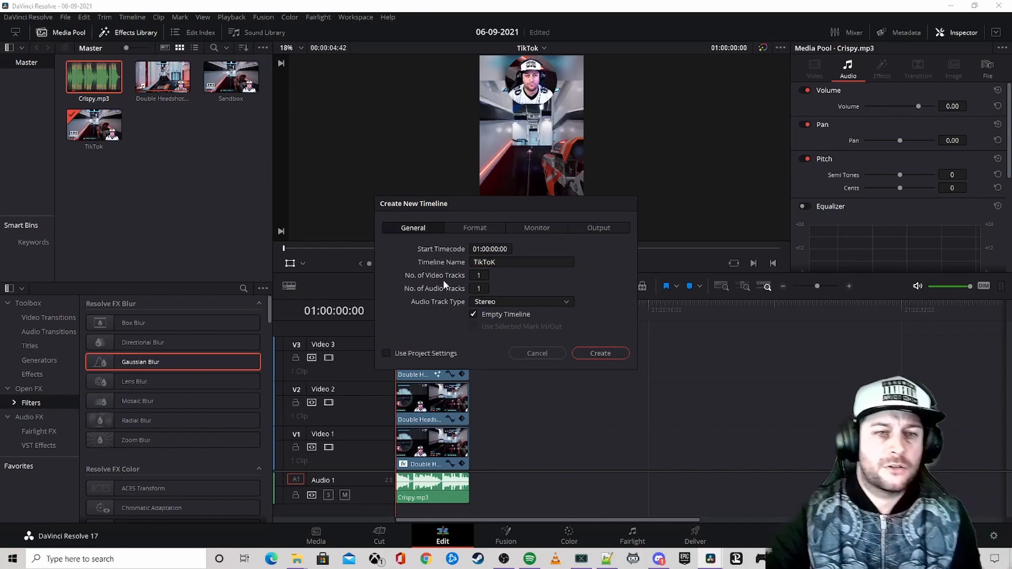
click(474, 228)
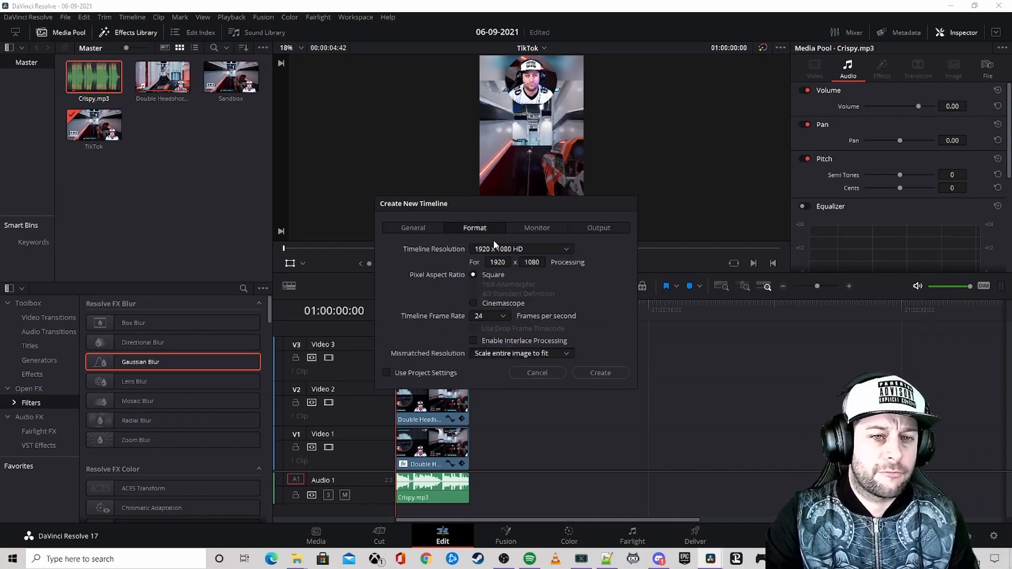
click(498, 263)
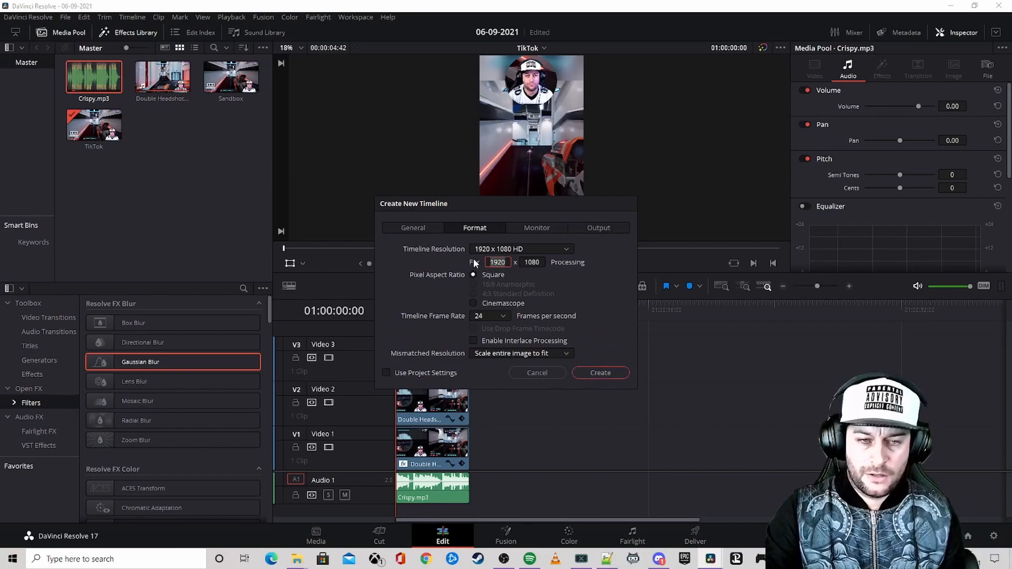
click(530, 373)
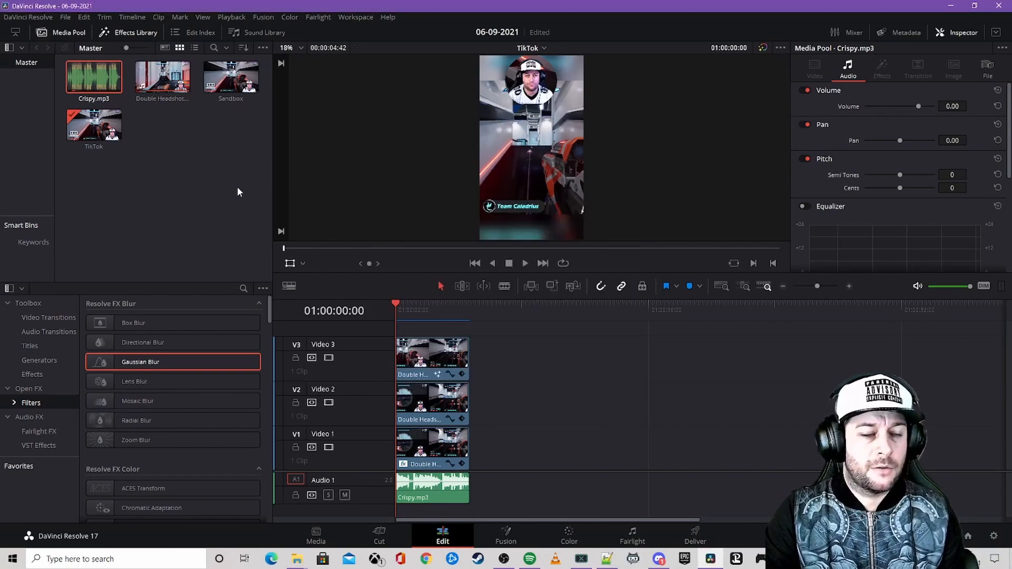
- Create a new project named 07-09-2021
click(66, 17)
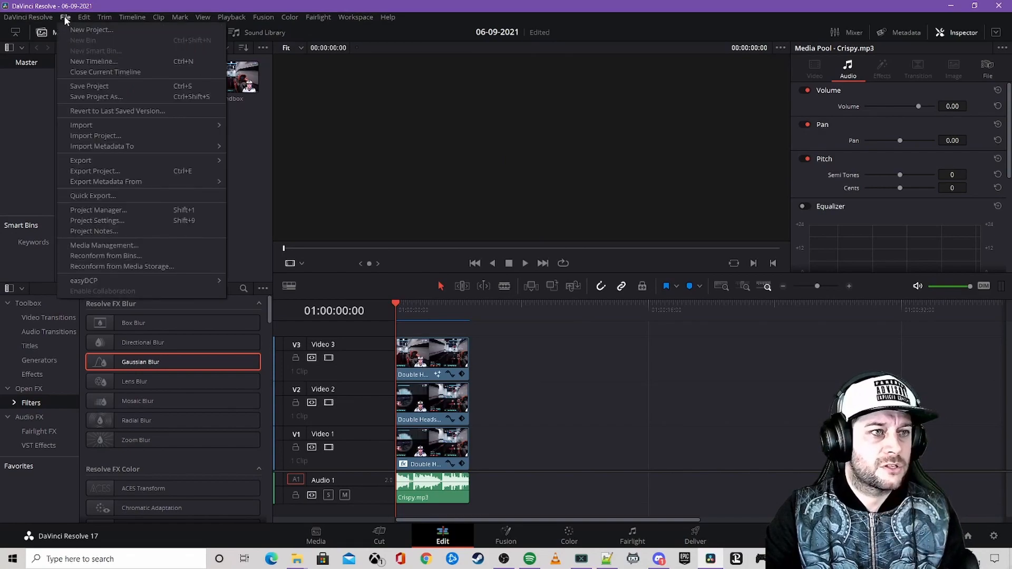
click(73, 29)
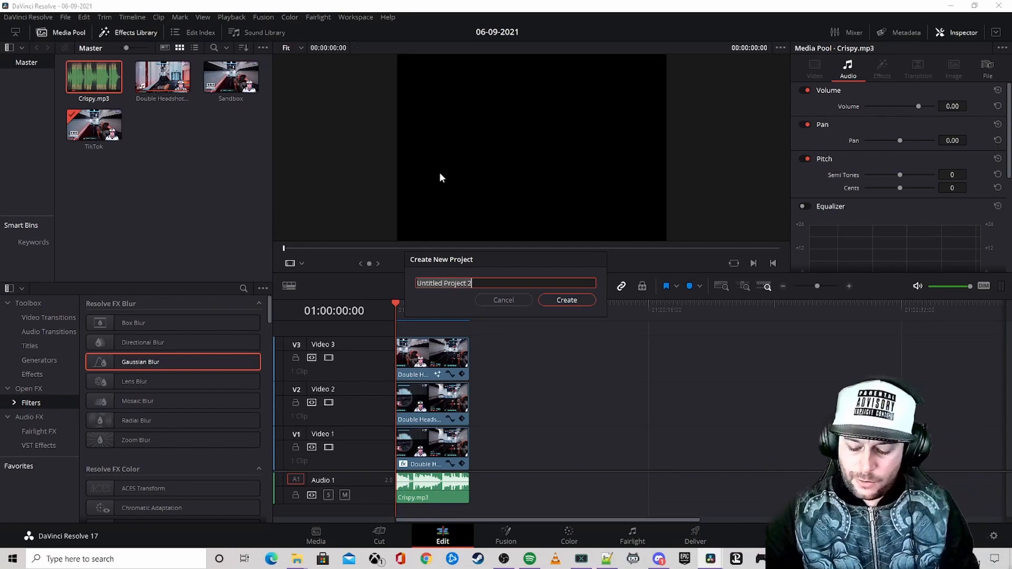
text(07)
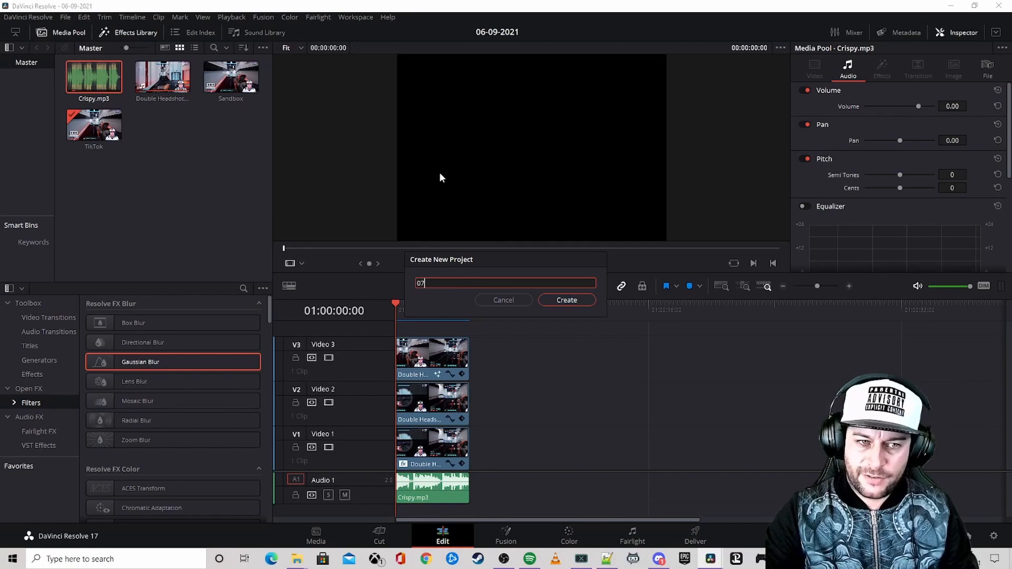
text(-09-2021)
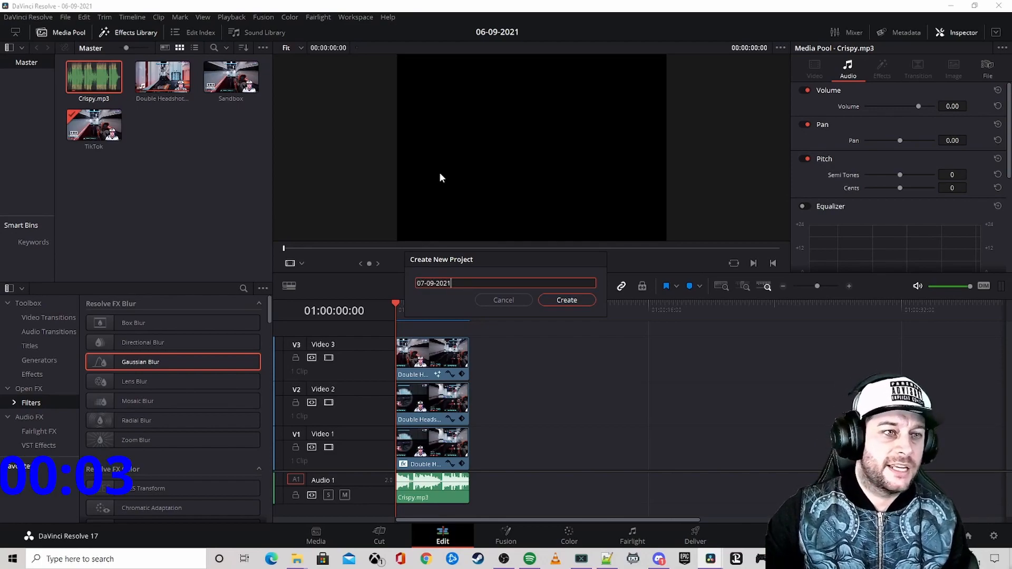
key(Return)
- Create an empty timeline named Sandbox with the default project settings
right_click(143, 107)
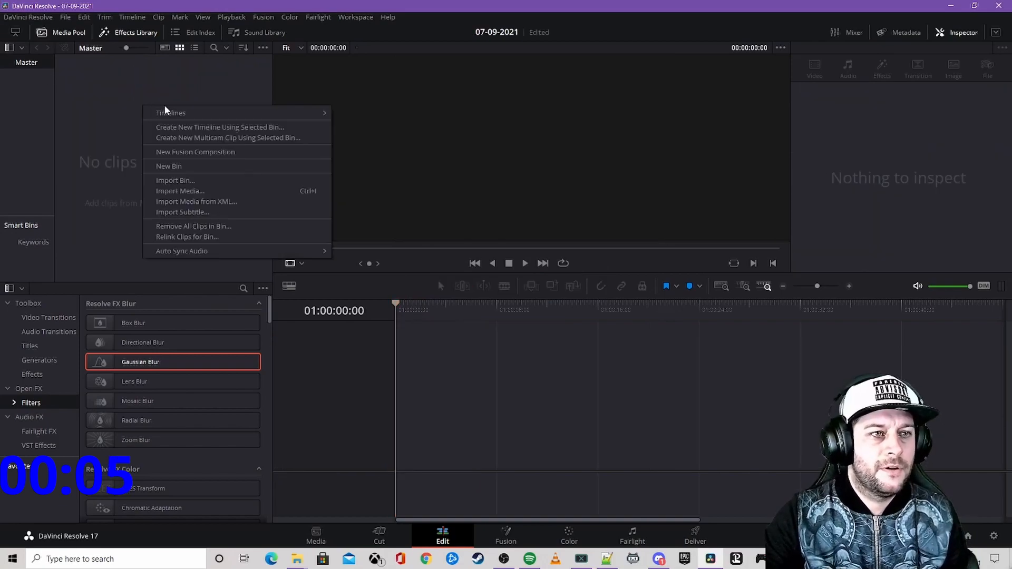
mouse_move(247, 116)
click(390, 114)
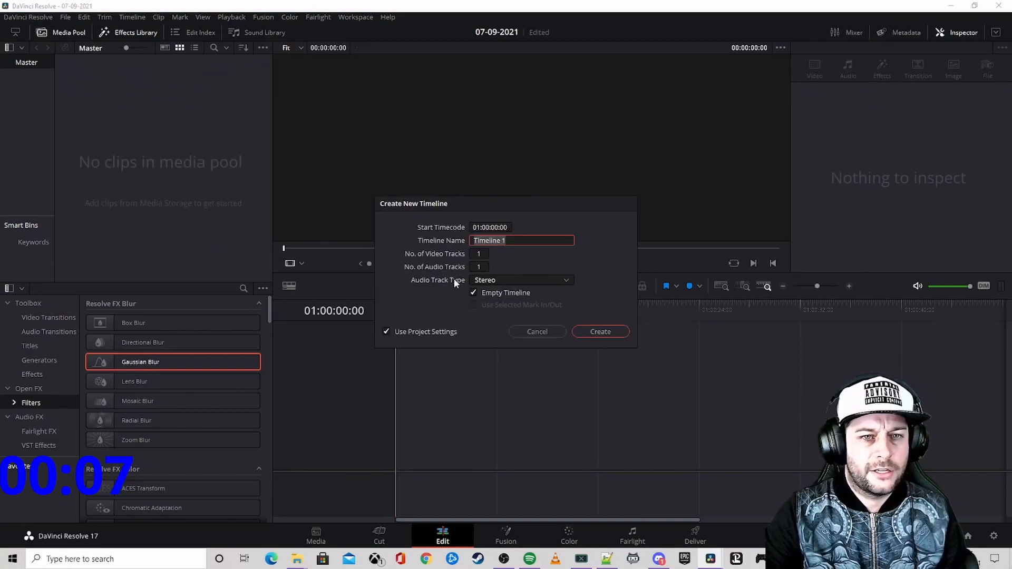
text(Sandbox)
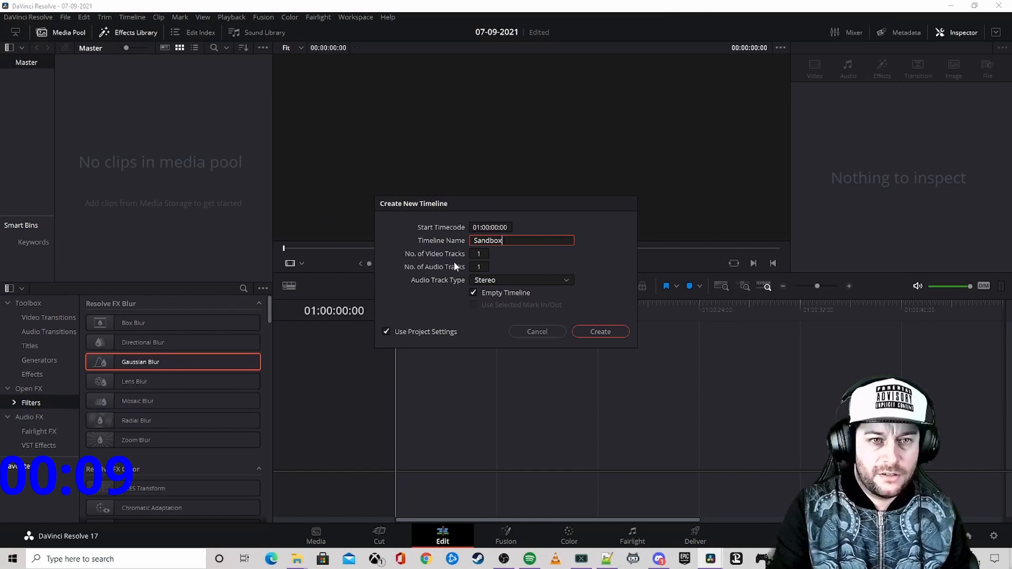
key(Return)
- Start another new timeline named TikTok and turn off its use of the project settings
right_click(229, 106)
mouse_move(286, 103)
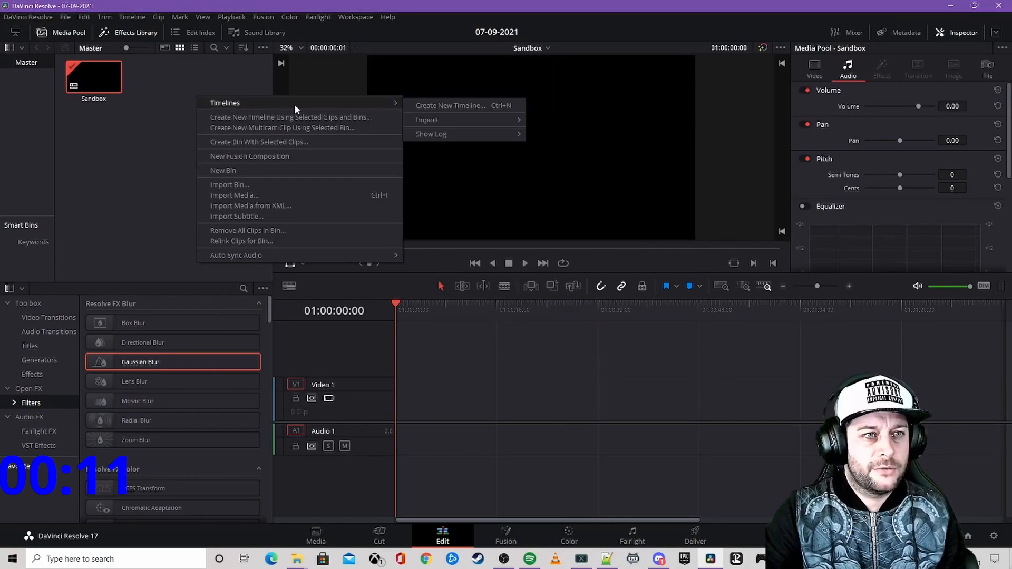
click(443, 106)
text(TikTok)
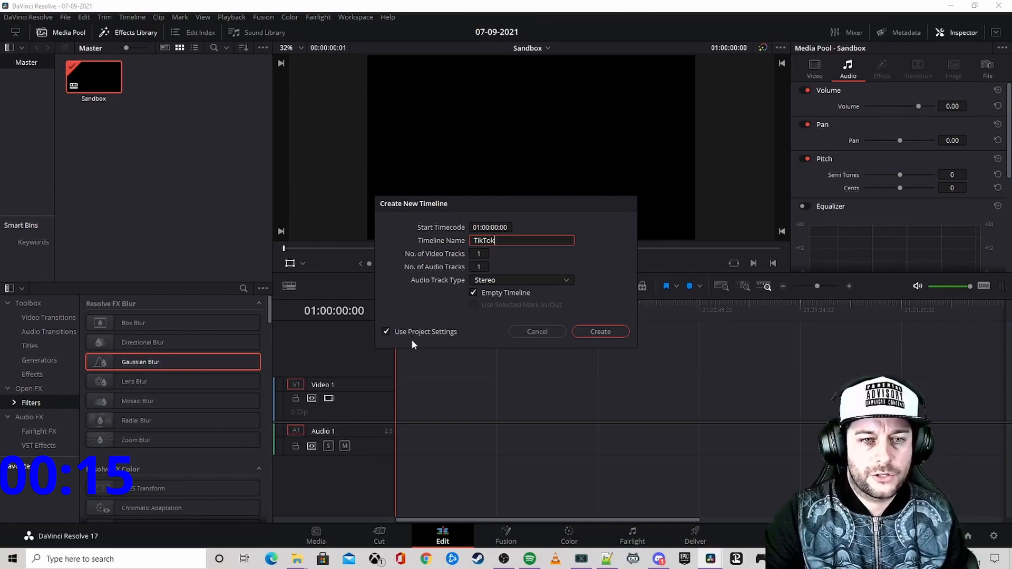
click(416, 332)
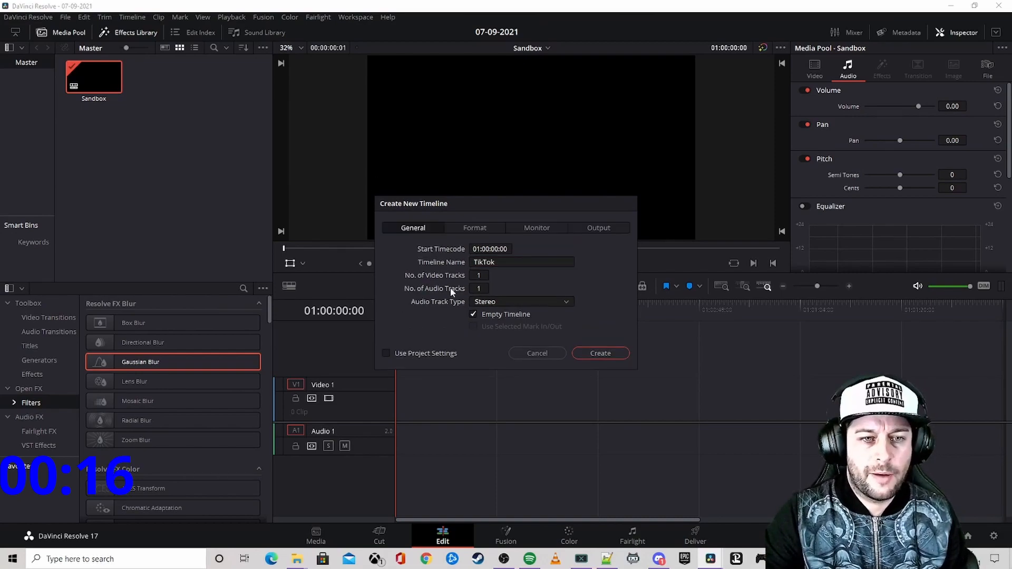
- Set the TikTok timeline's format to 1080 x 1920 at 60 frames per second and create it
click(476, 233)
double_click(495, 262)
text(1080)
key(Tab)
text(1920)
click(498, 316)
click(487, 430)
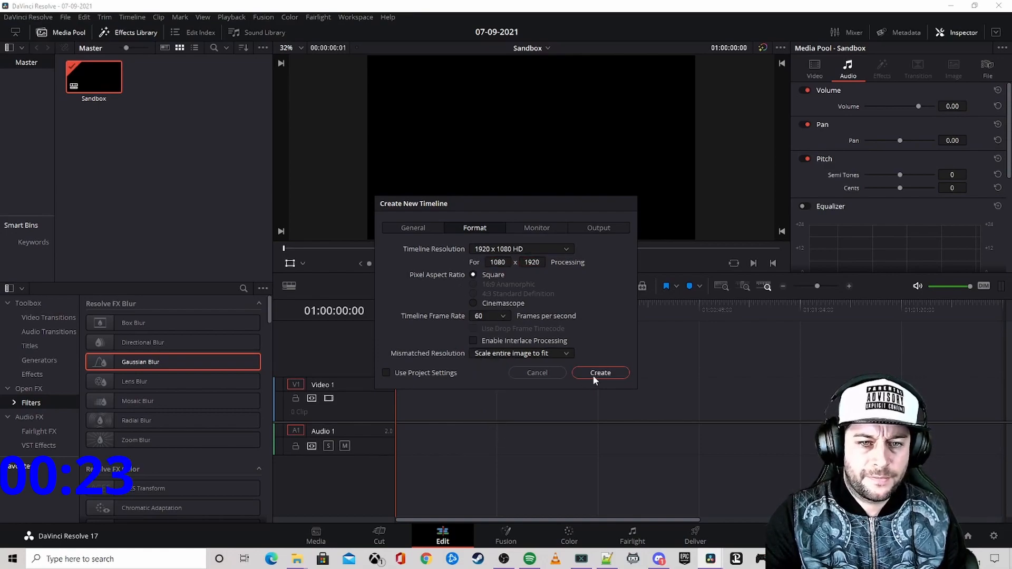
click(600, 373)
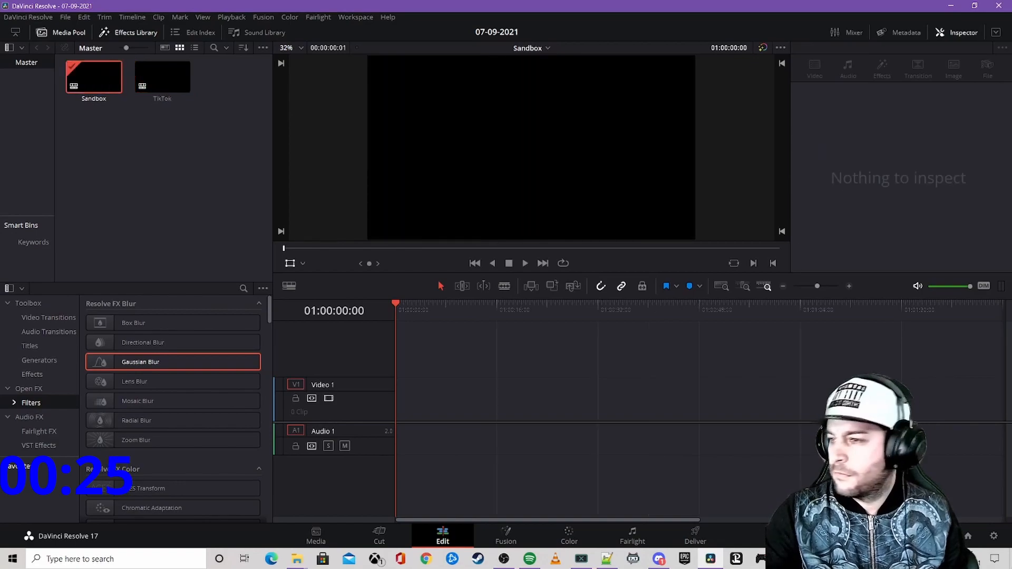
- Place the Double Headshot - Ranked Showdown.mp4 clip at the start of the Sandbox timeline
drag(85, 2, 416, 436)
click(850, 287)
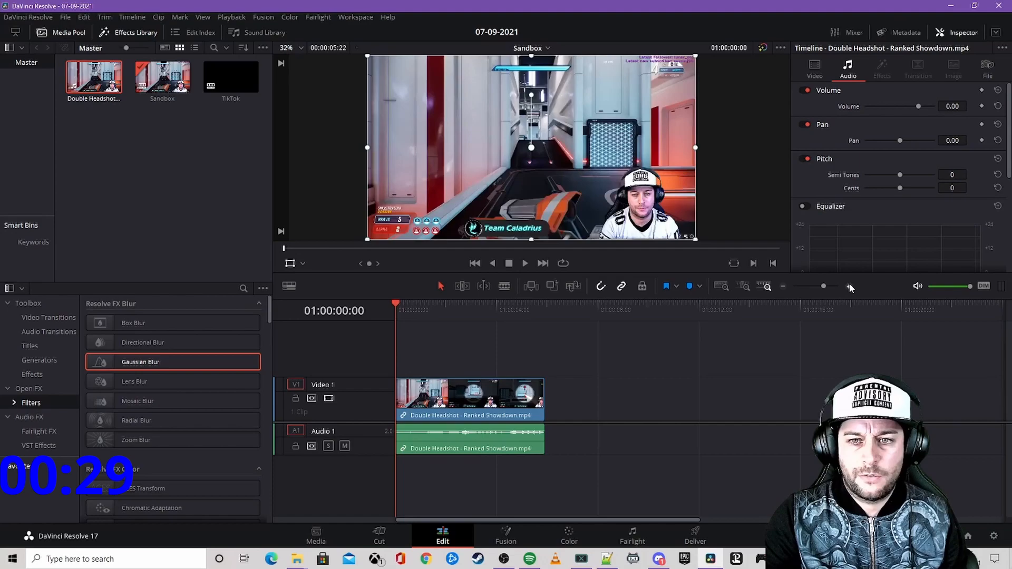
click(849, 286)
- Split the Sandbox clip about one second in and delete the part before the cut, leaving its gap
click(504, 286)
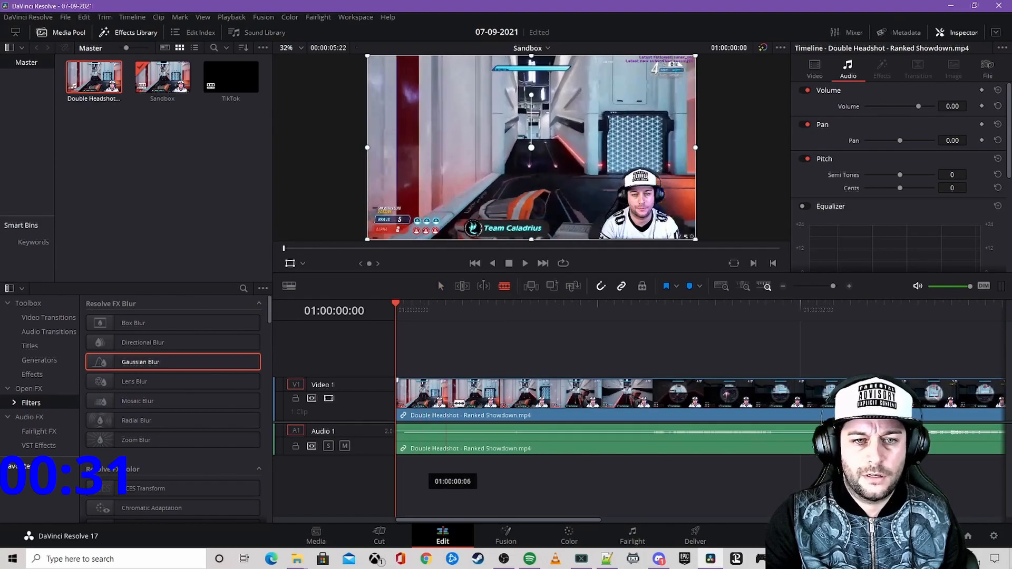
click(598, 401)
right_click(565, 411)
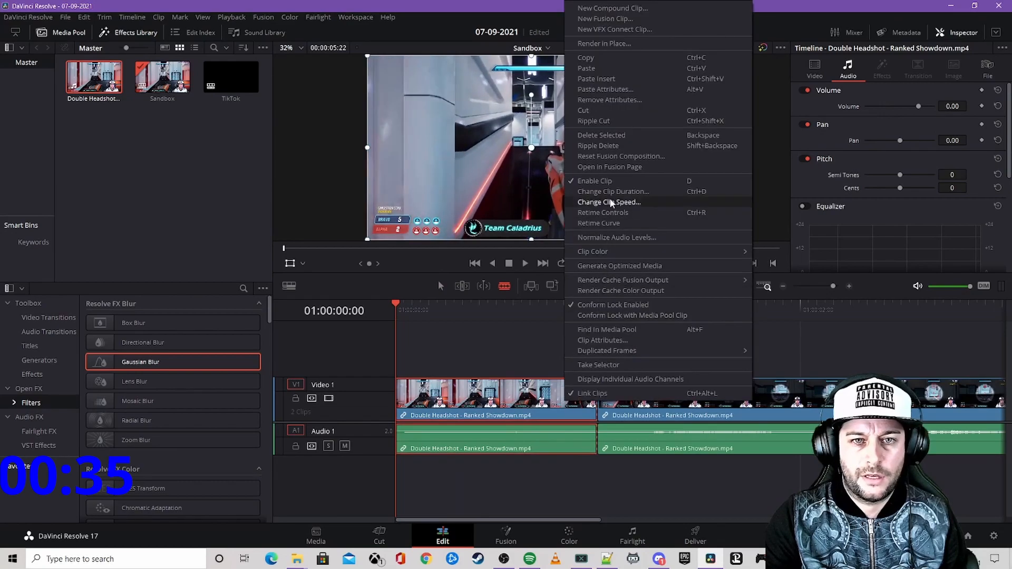
click(604, 136)
- Unlink the trimmed gameplay clip's audio from its video and return to the selection tool
right_click(640, 446)
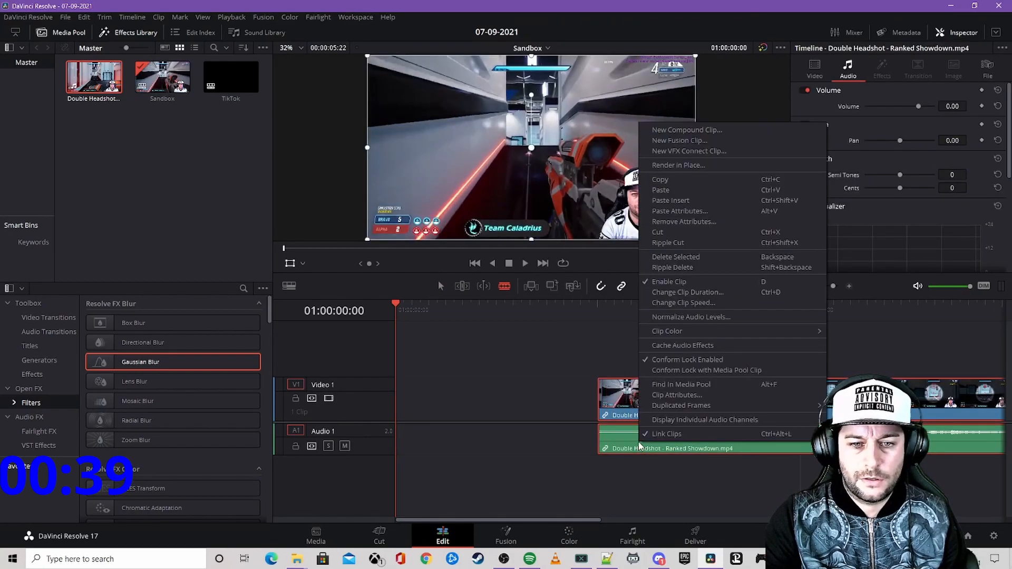
click(644, 434)
click(441, 287)
click(562, 400)
- Copy only the trimmed video clip from Sandbox and paste it three times in a row into the TikTok timeline
click(655, 402)
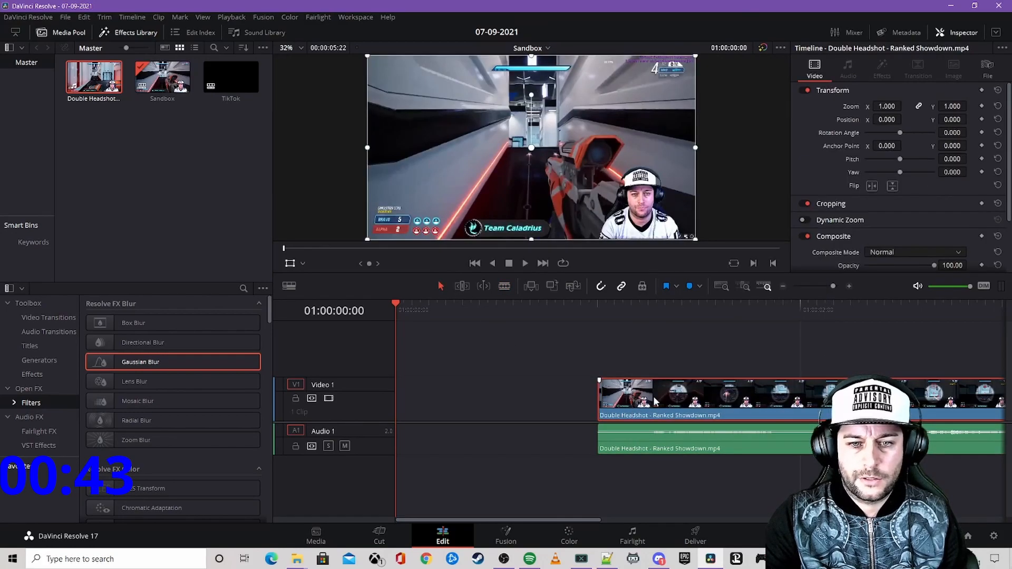
double_click(226, 69)
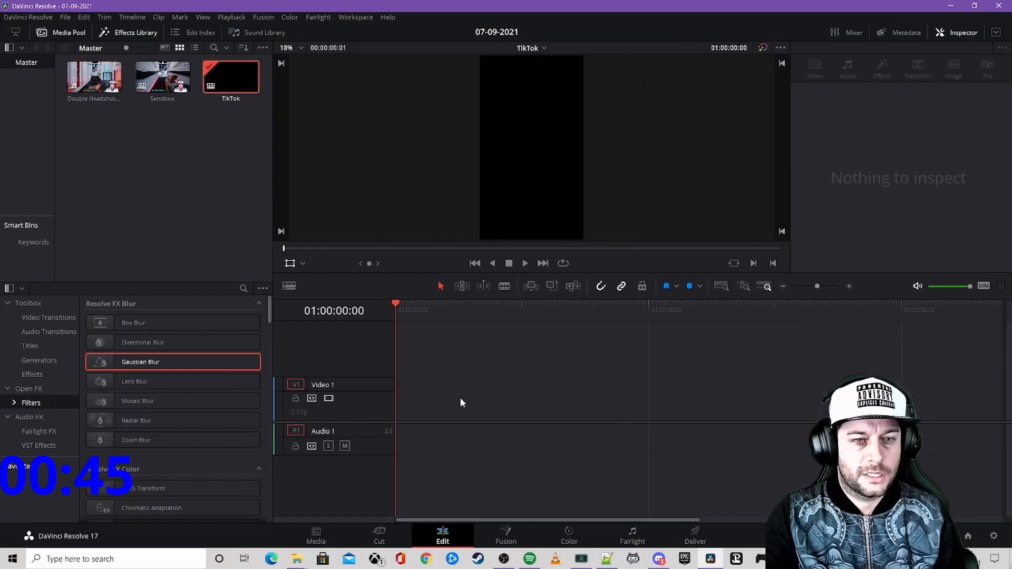
key(ctrl+v)
key(ctrl+v)
key(ctrl+v)
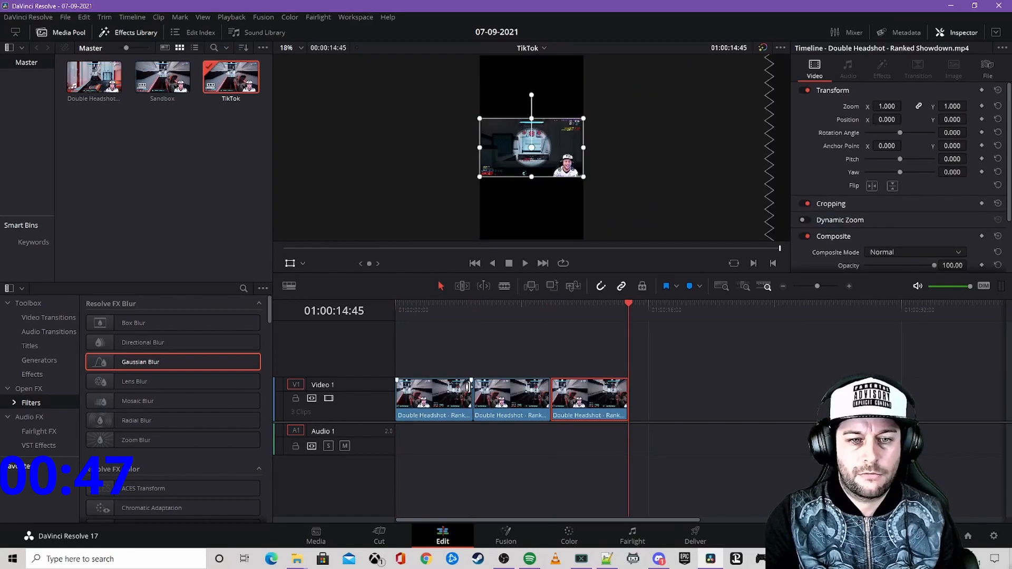
- Stack a pasted copy on a new Video 2 track directly above the Video 1 clip at the timeline start, leaving no other copies
drag(496, 400, 419, 351)
drag(593, 393, 435, 345)
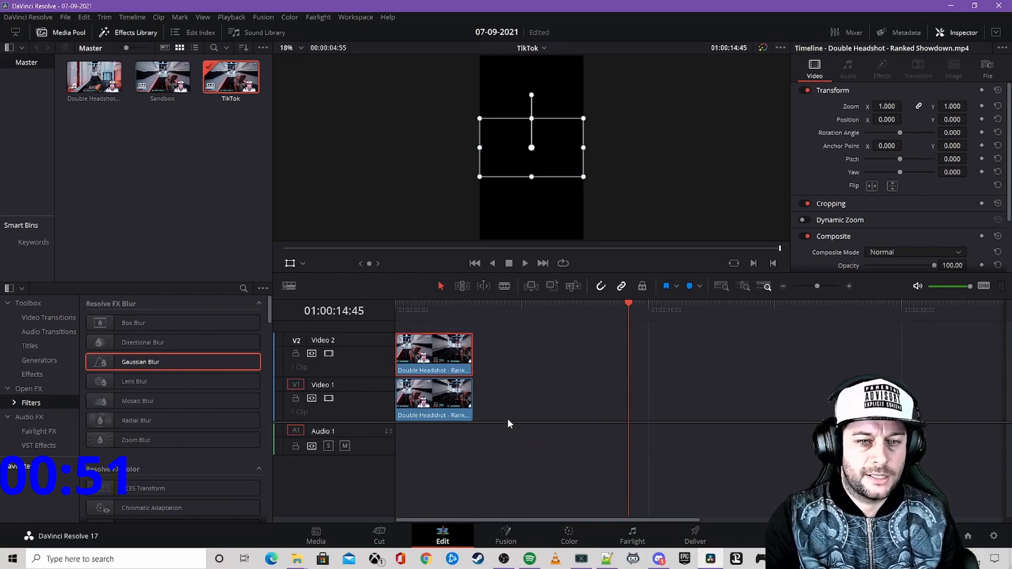
drag(507, 422, 506, 451)
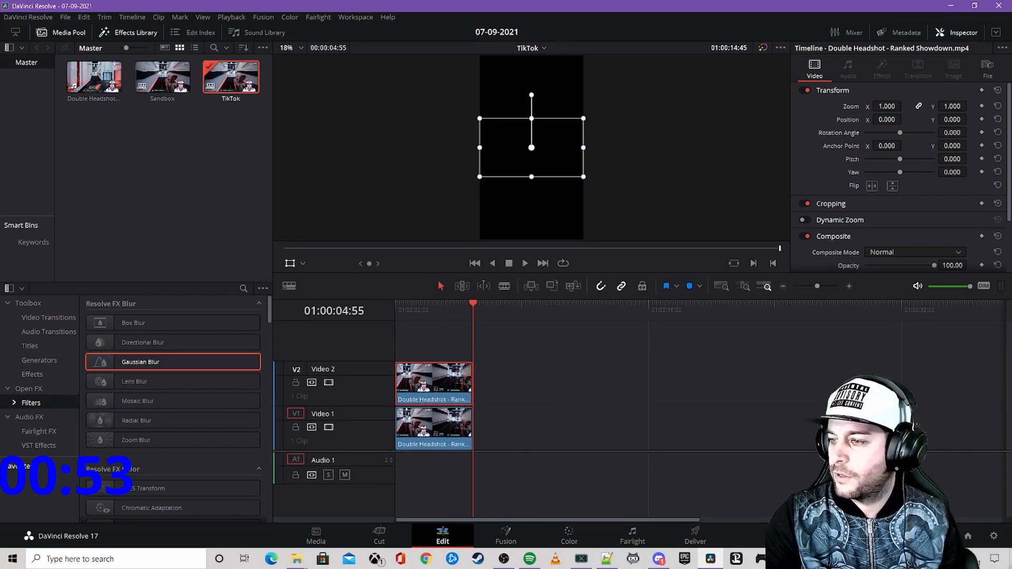
- Add Crispy.mp3 to Audio 1 from the timeline start and ripple delete its opening section up to a cut at about 12 seconds
drag(1011, 422, 403, 466)
click(504, 287)
click(579, 467)
right_click(552, 456)
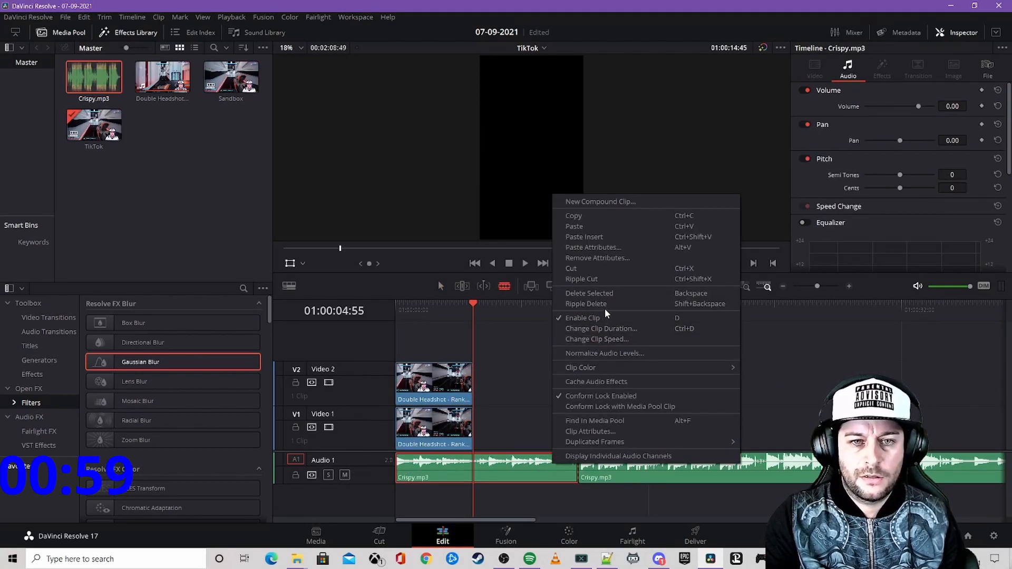
click(585, 304)
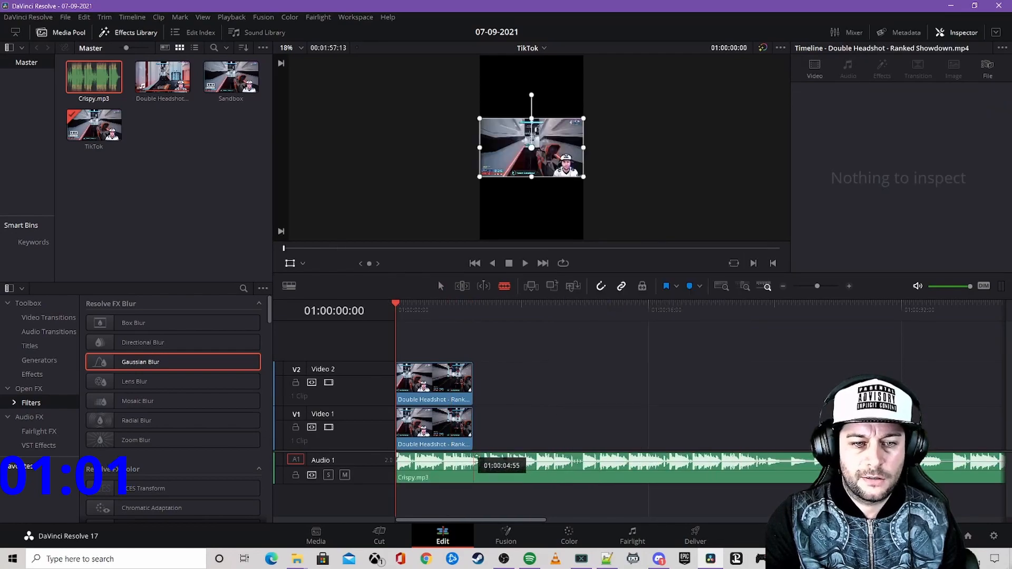
- Split the music where the video clips end, ripple delete the remainder and return to the selection tool
click(473, 462)
right_click(491, 462)
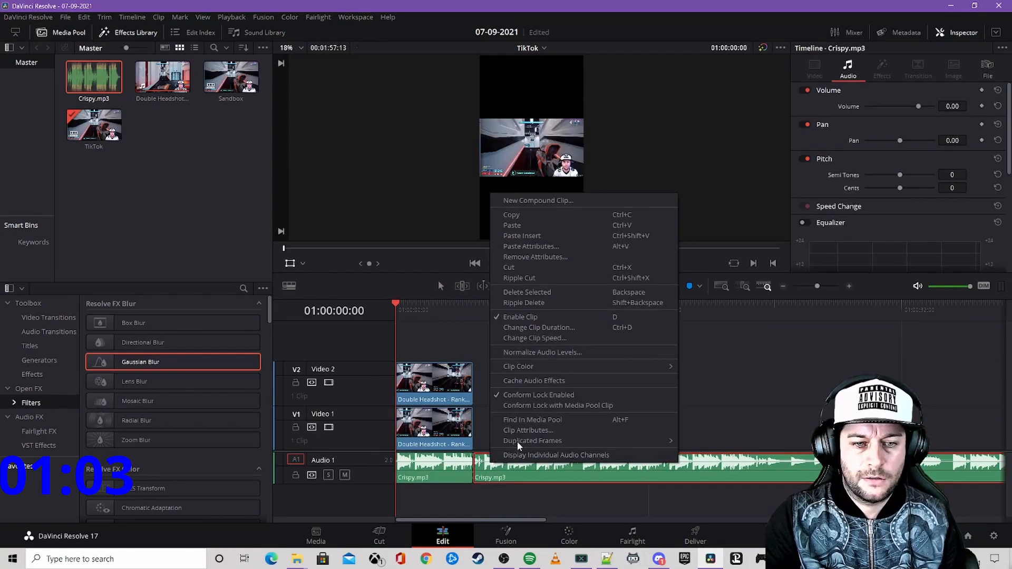
click(546, 303)
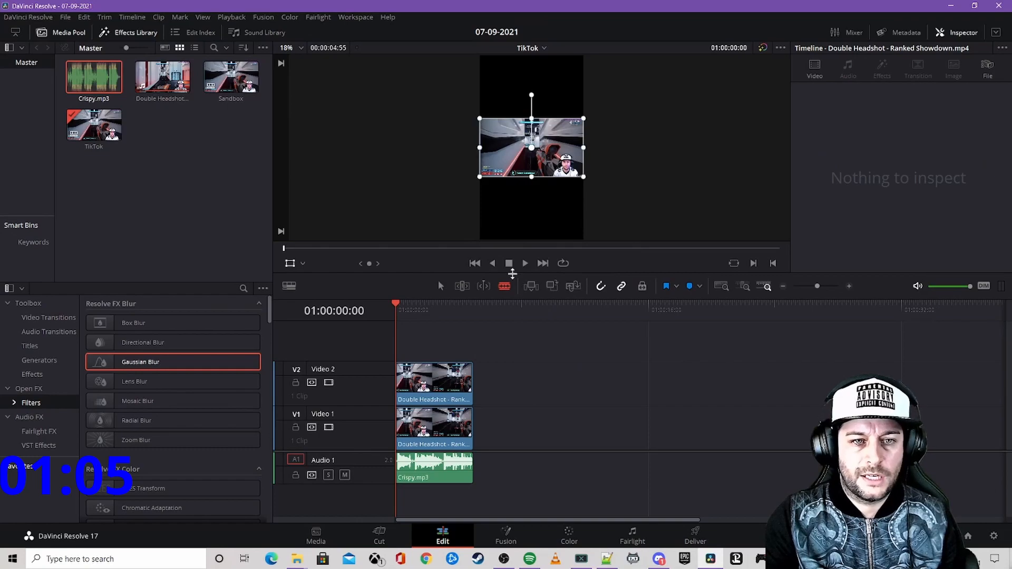
click(439, 286)
- Set the Video 1 clip's zoom to 3.4 and apply Gaussian Blur to it at maximum strength
click(453, 428)
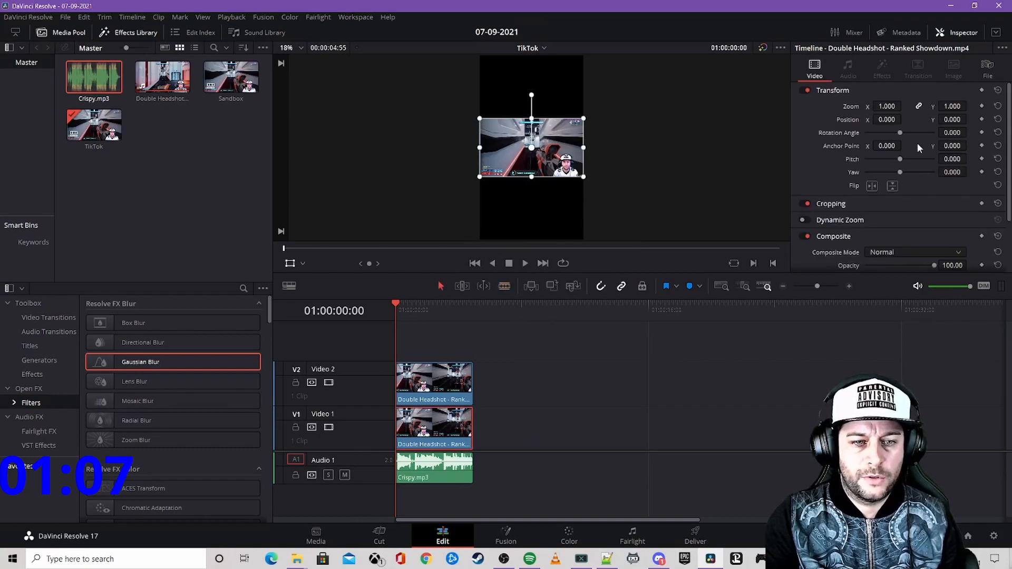
text(3.4)
key(Return)
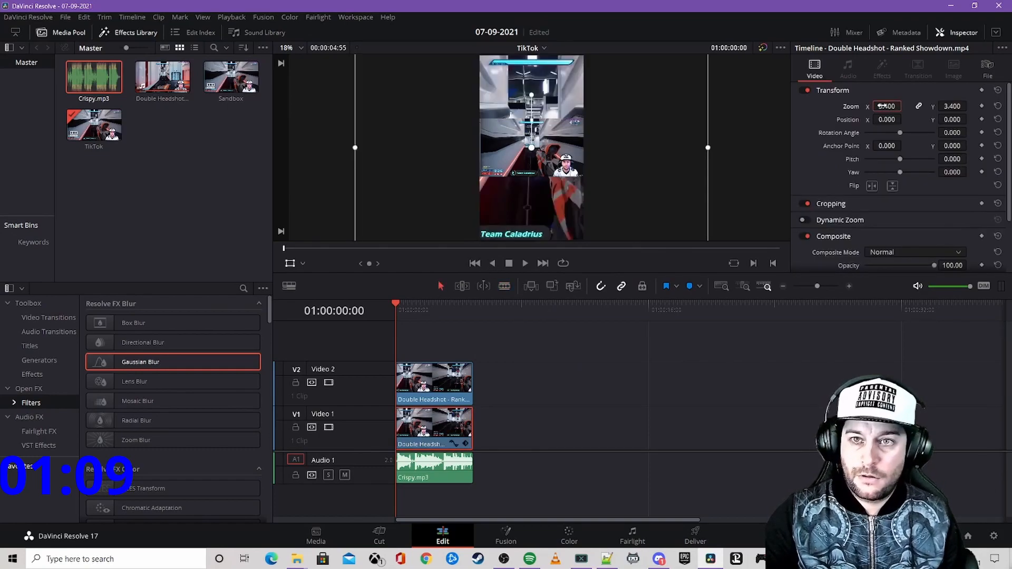
drag(101, 369, 434, 428)
click(882, 72)
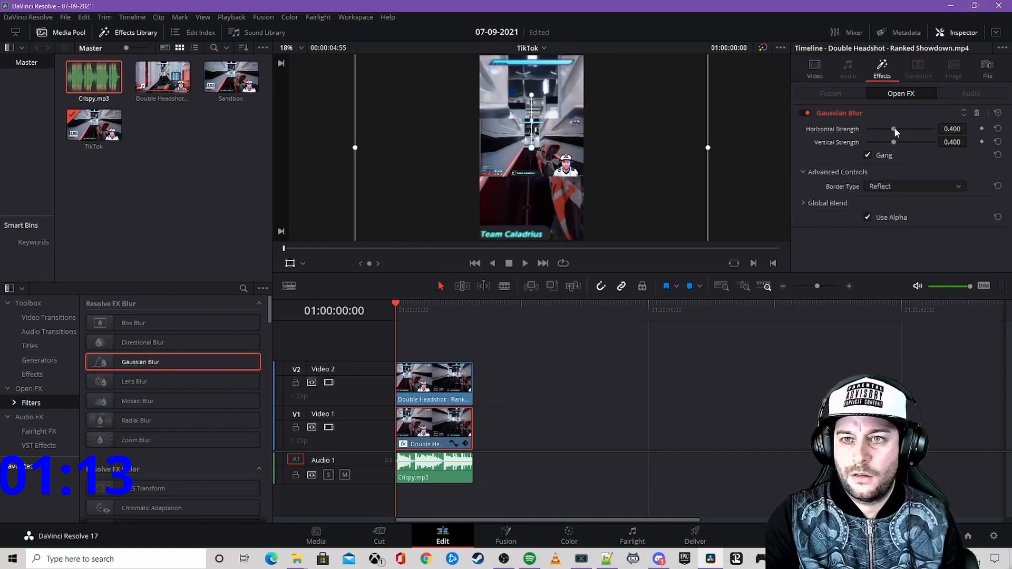
drag(895, 132, 961, 136)
- Set the zoom of the clip on Video 2 to 2.3
click(443, 375)
double_click(891, 107)
text(2.3)
key(Return)
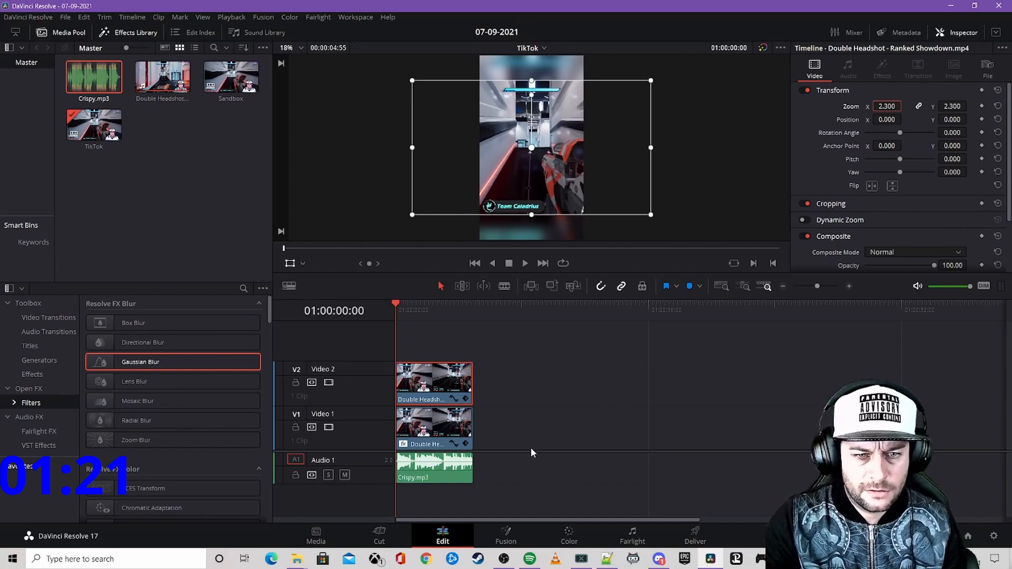
- Add a third video track to the TikTok timeline
scroll(530, 453, up, 1)
right_click(351, 365)
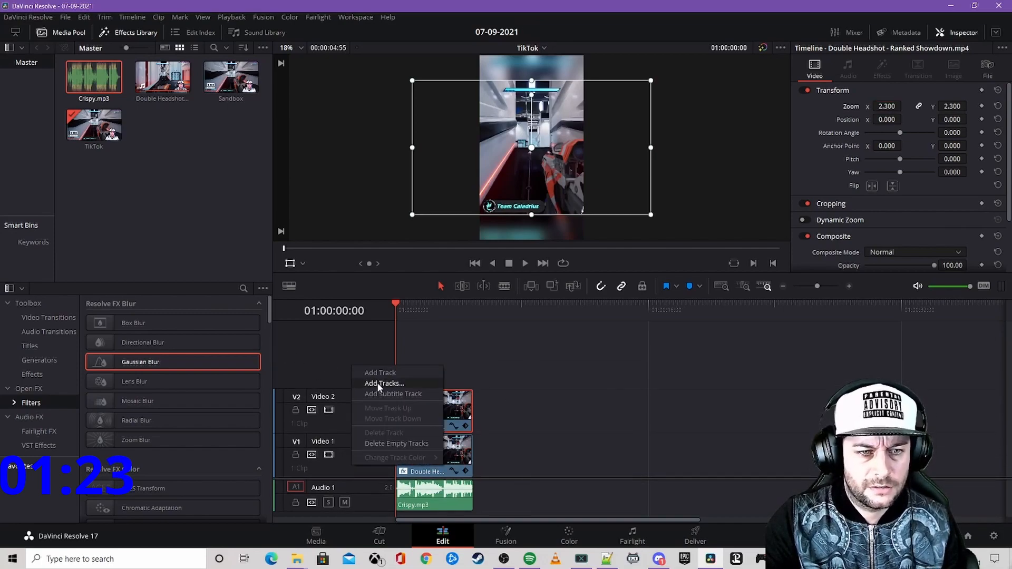
click(383, 374)
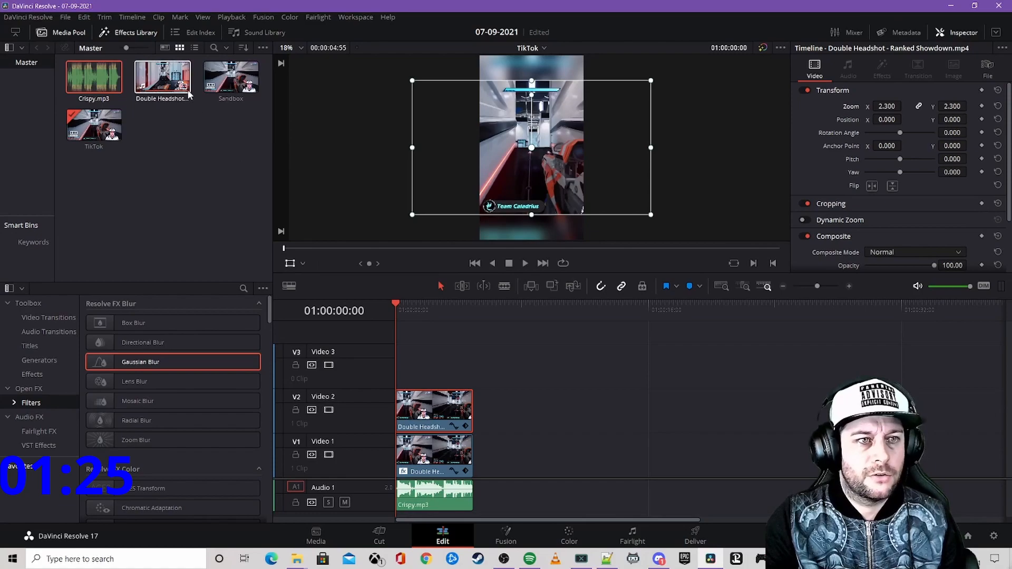
- Copy the trimmed video clip from Sandbox again and paste it at the start of Video 1 in the TikTok timeline
double_click(231, 77)
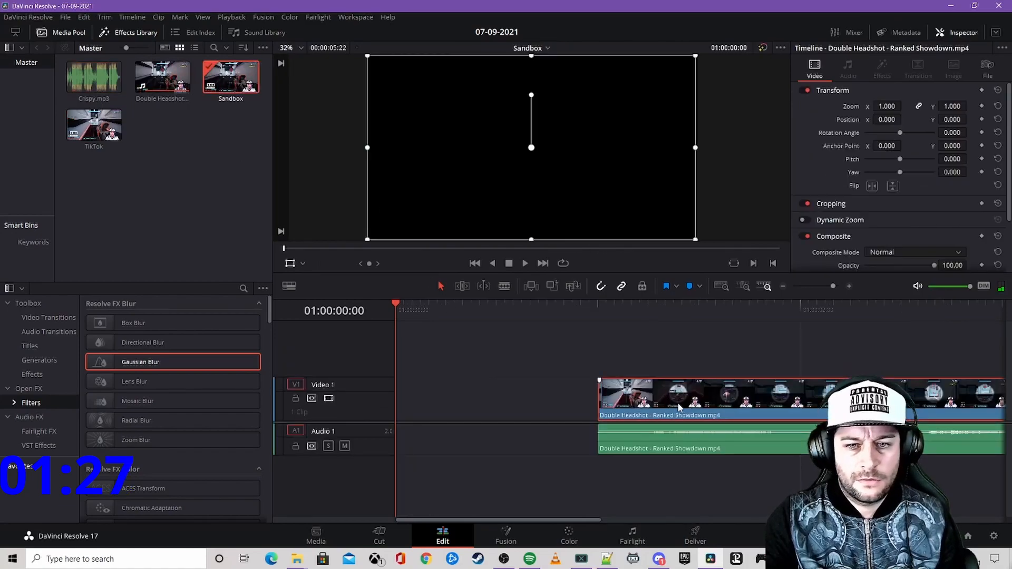
double_click(94, 125)
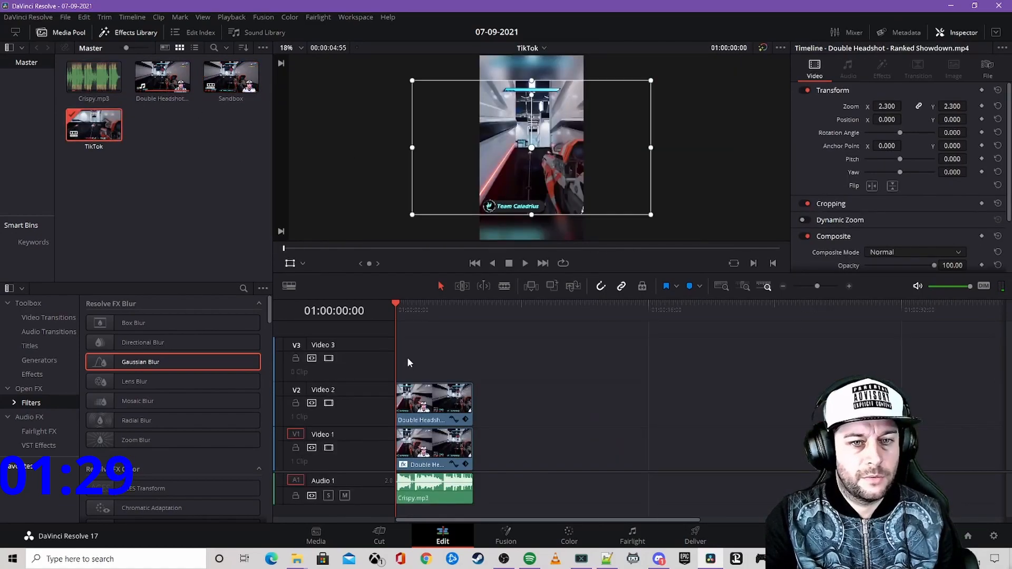
key(ctrl+v)
drag(455, 442, 435, 448)
- Paste two more copies of the gameplay clip and place them at the start of Video 2 and Video 3
click(534, 425)
key(ctrl+v)
drag(511, 445, 399, 390)
click(497, 424)
key(ctrl+v)
drag(558, 436, 392, 346)
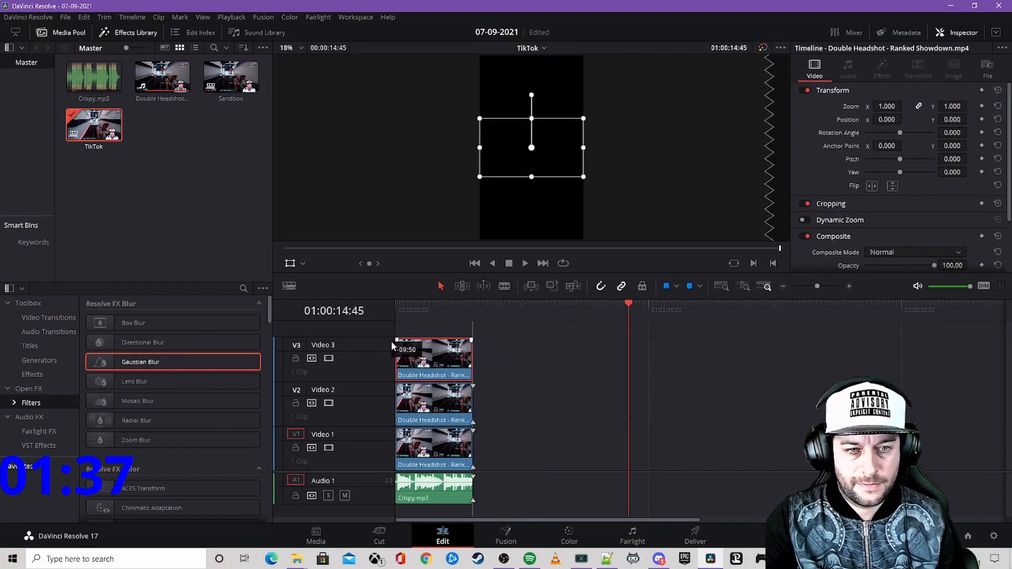
click(444, 455)
key(End)
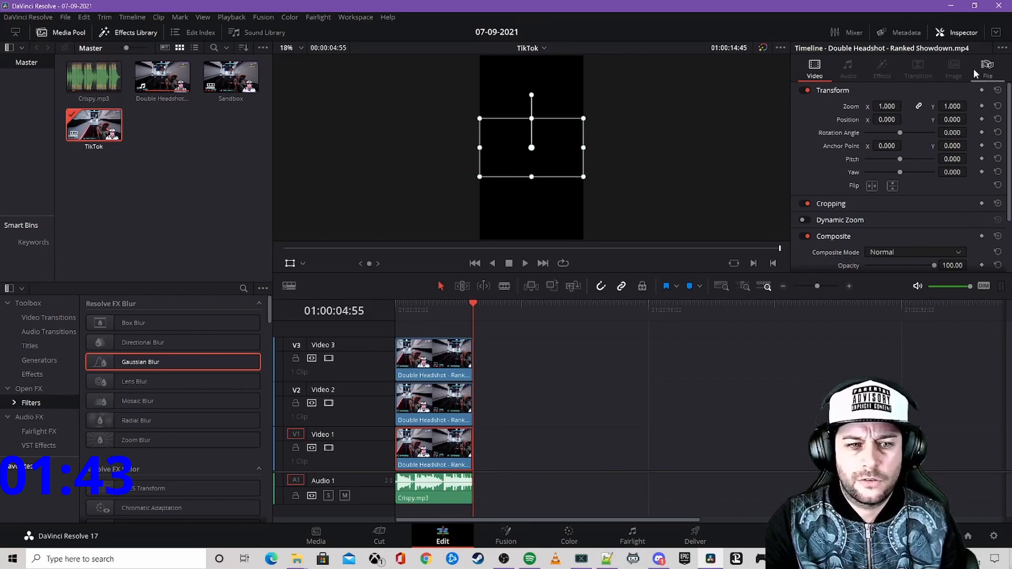
click(436, 406)
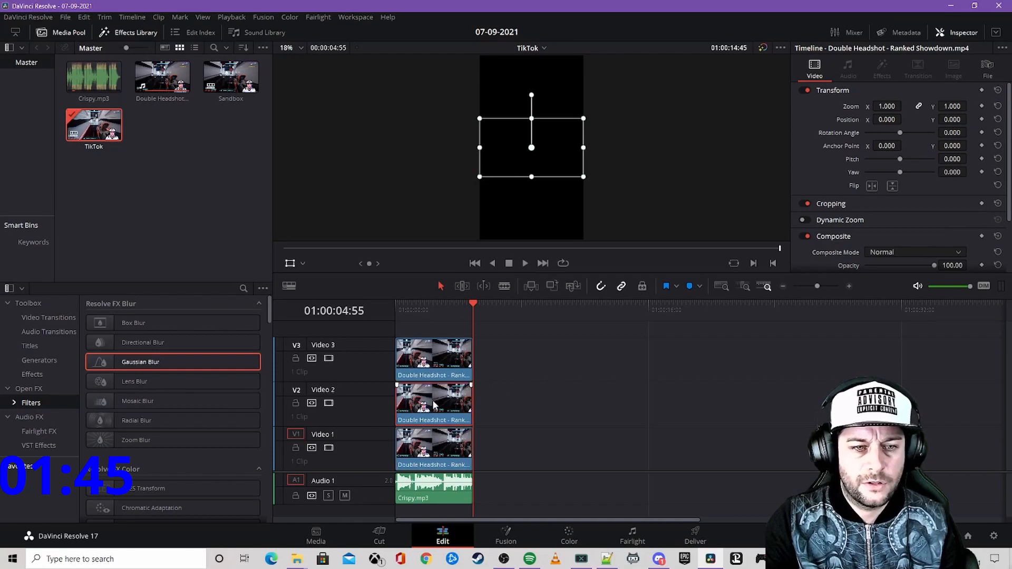
click(441, 372)
click(434, 399)
- Apply Gaussian Blur to the new Video 1 clip with strength 1.000 in both directions and set the clip's zoom to 3.4
click(446, 464)
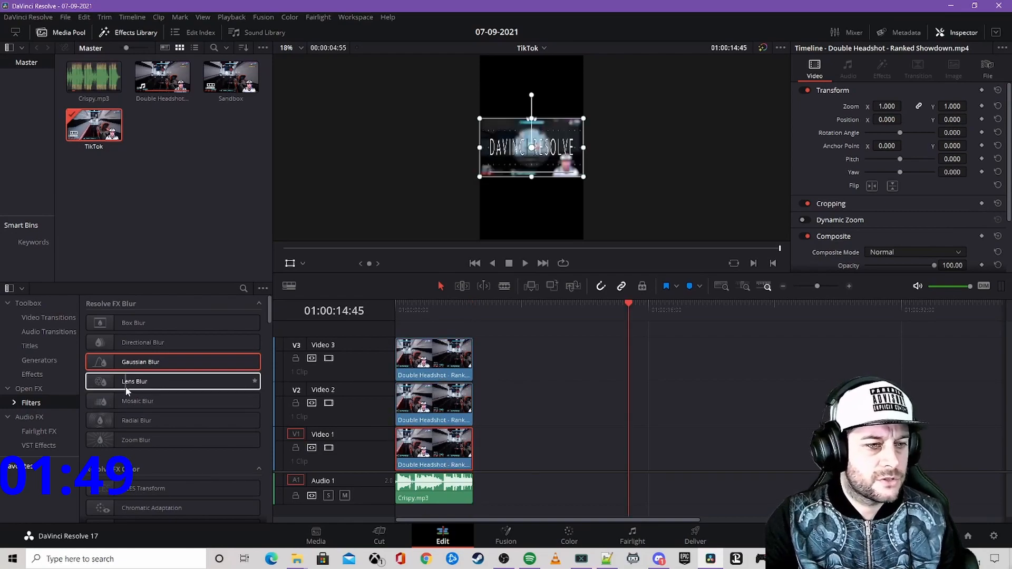
drag(133, 362, 436, 450)
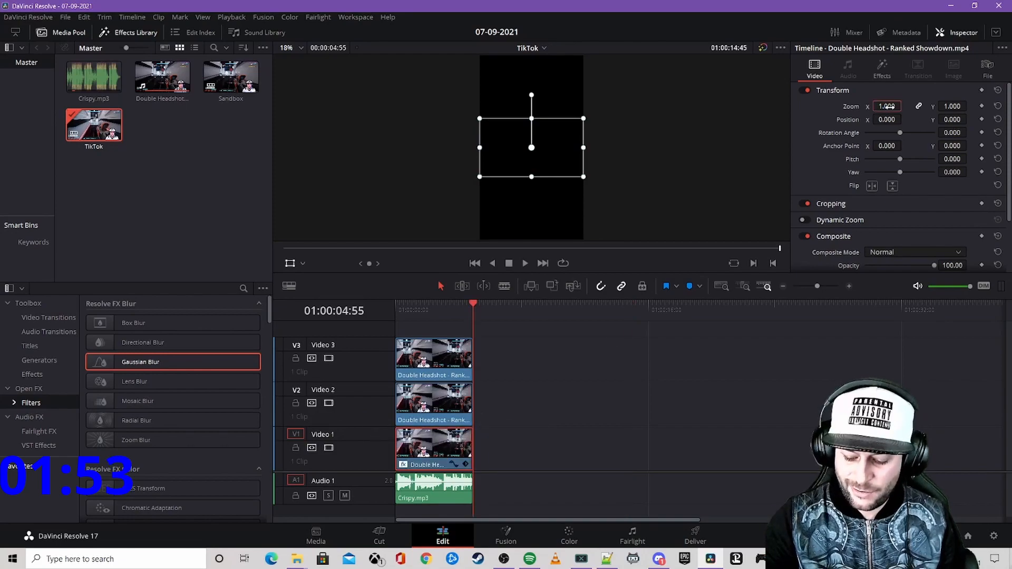
key(Return)
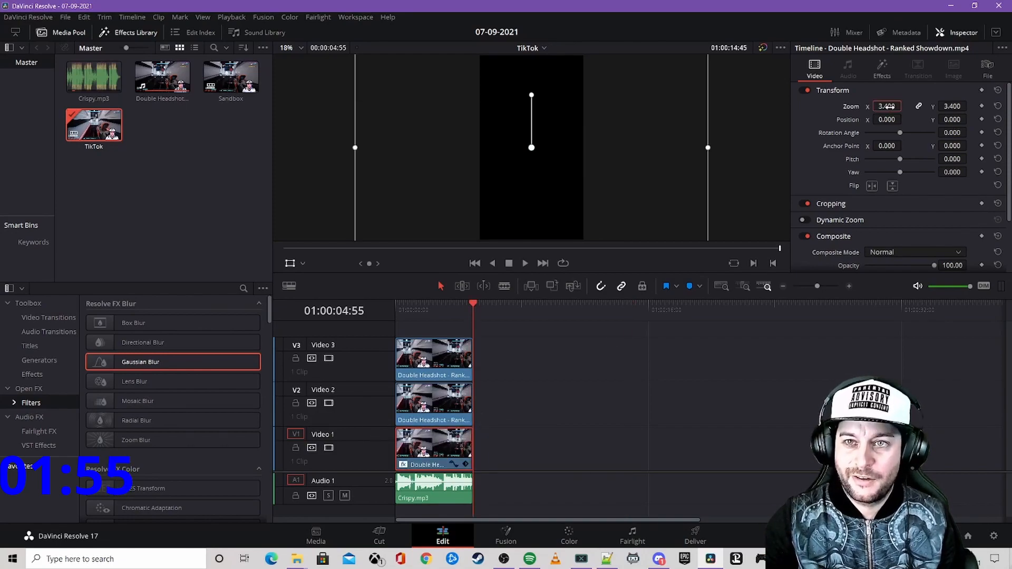
click(882, 69)
drag(893, 131, 976, 138)
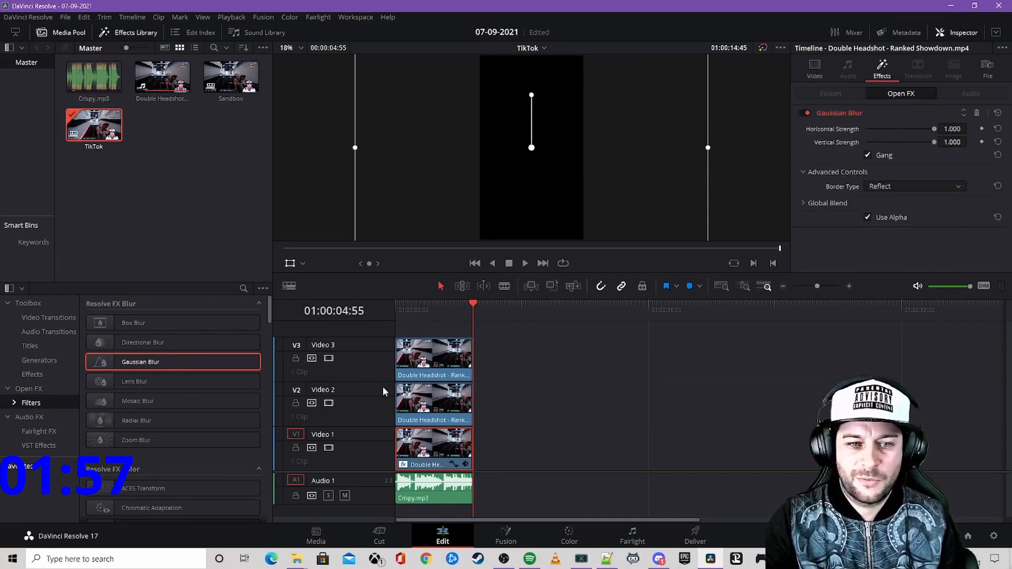
- Set the zoom of the newly pasted Video 2 clip to 2.3
click(422, 401)
click(887, 106)
text(2.3)
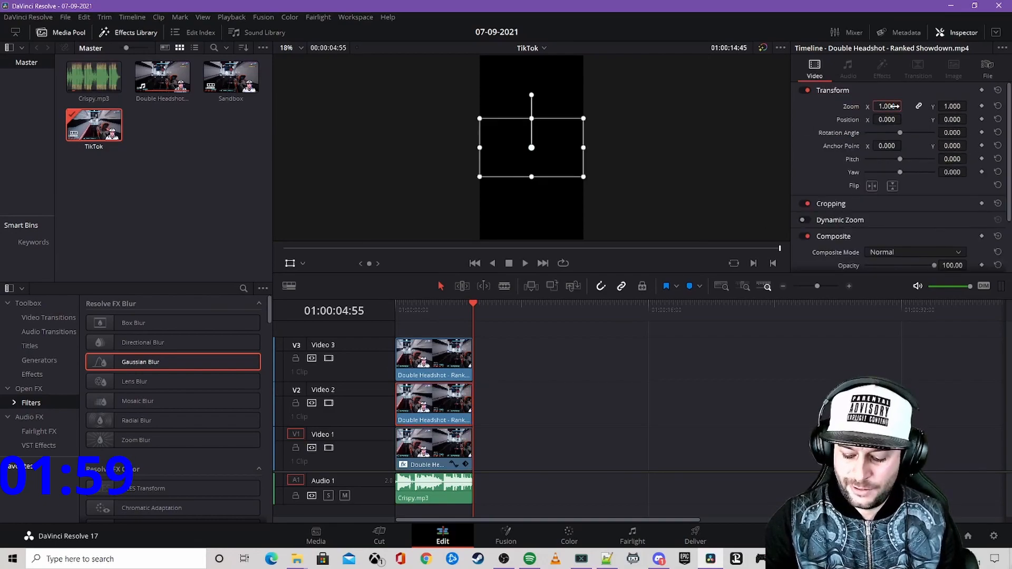
key(Return)
- Open the Video 3 clip in Fusion at 01:00:02:50 and add an ellipse mask to its MediaIn1 node
click(440, 311)
click(445, 363)
click(506, 536)
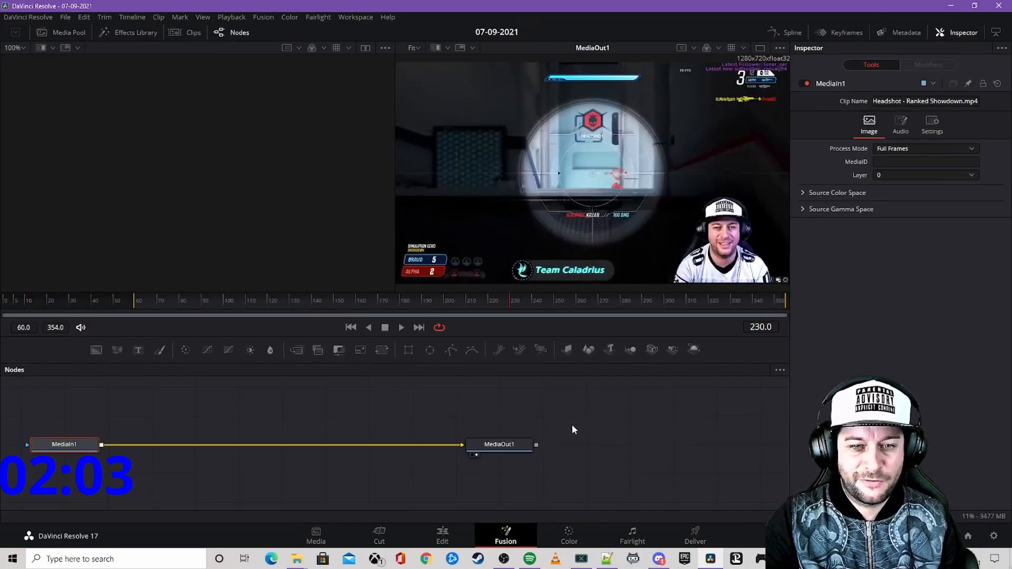
click(430, 351)
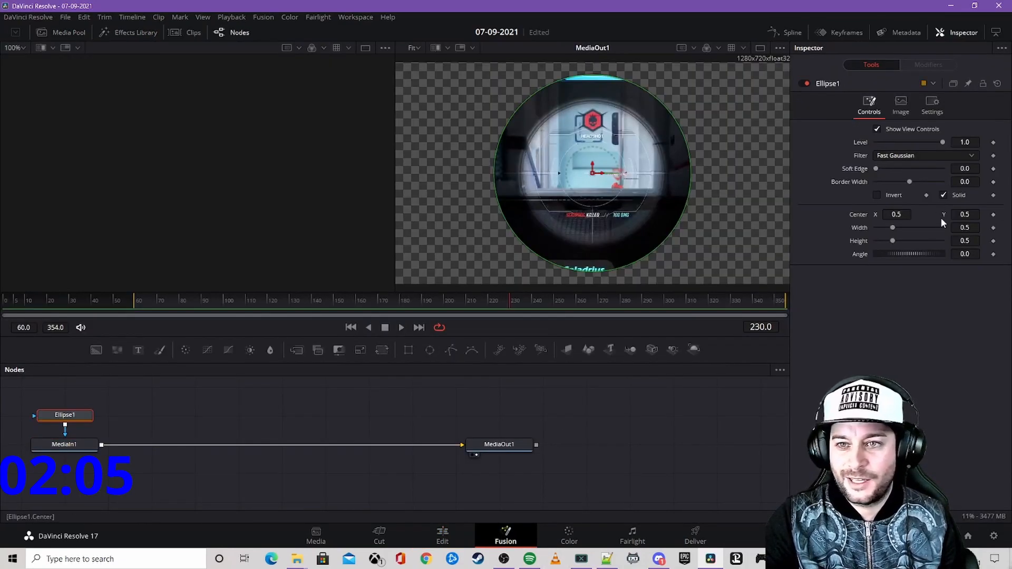
- Set the ellipse mask's width and height to 0.25 and centre it over the streamer's face in the webcam image
click(965, 227)
text(0.25)
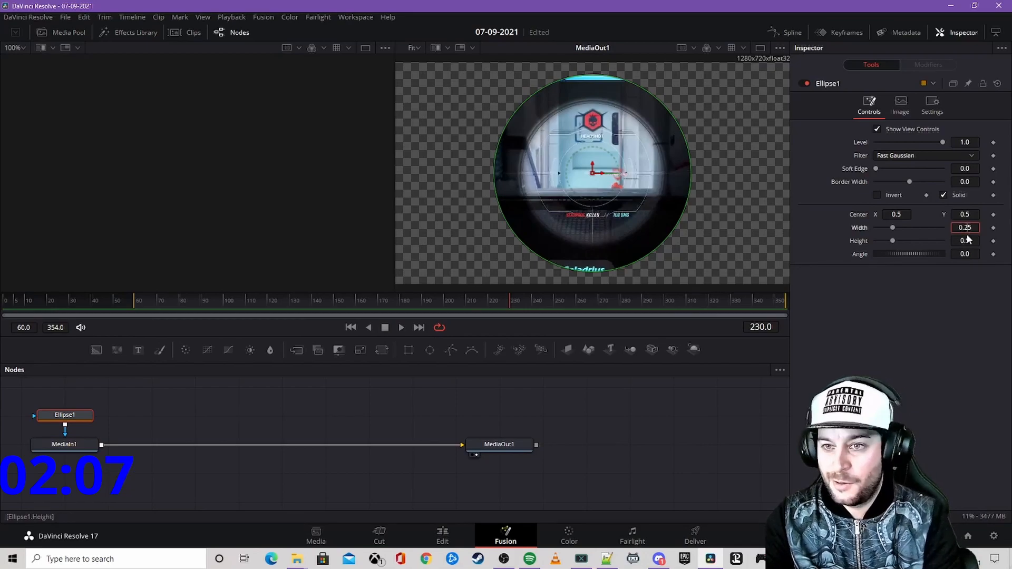
key(Tab)
text(0.25)
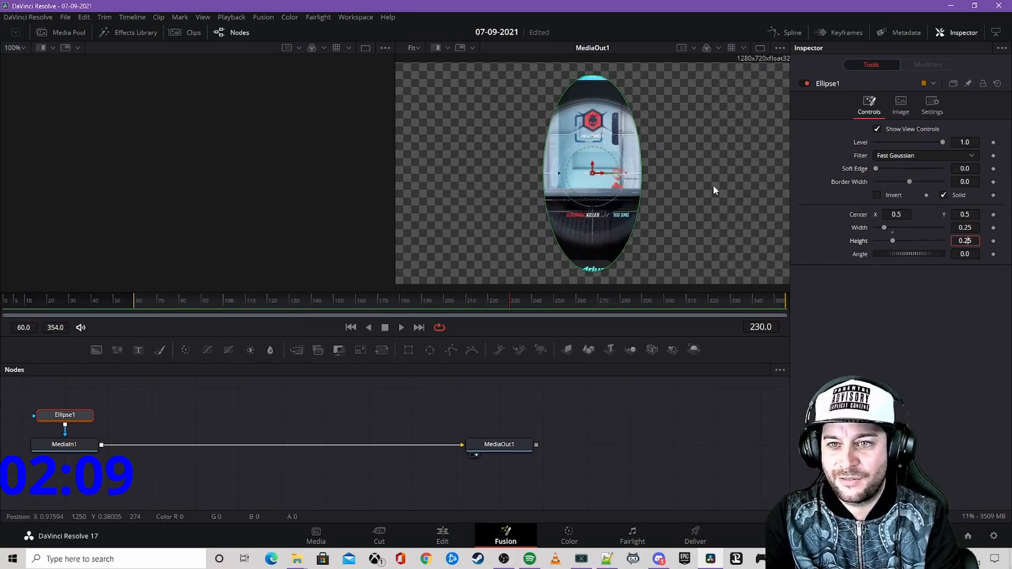
key(Return)
drag(595, 177, 726, 243)
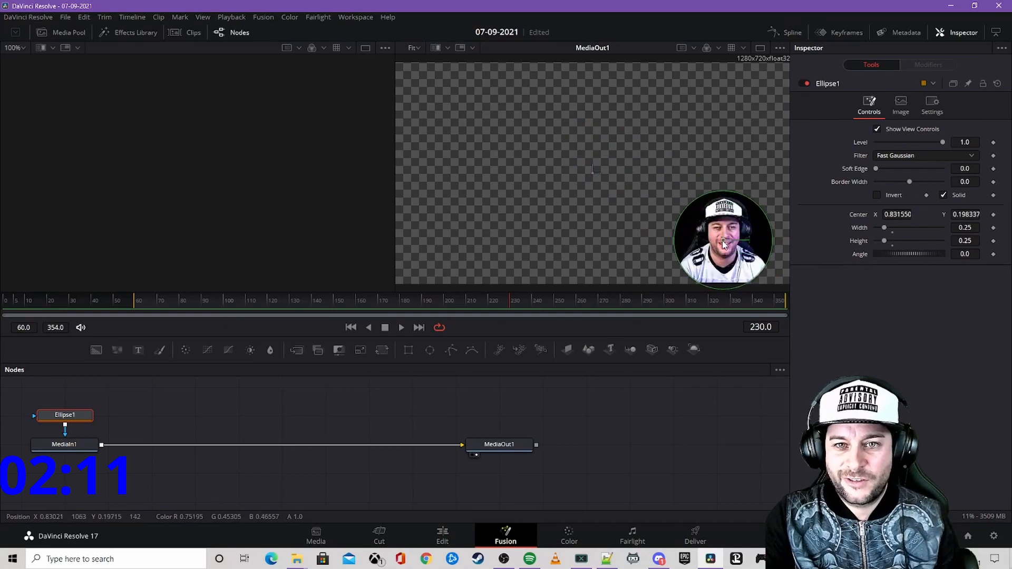
- Return to editing the timeline and crop the Video 3 clip from its upper-left corner down to the circular webcam area
click(442, 535)
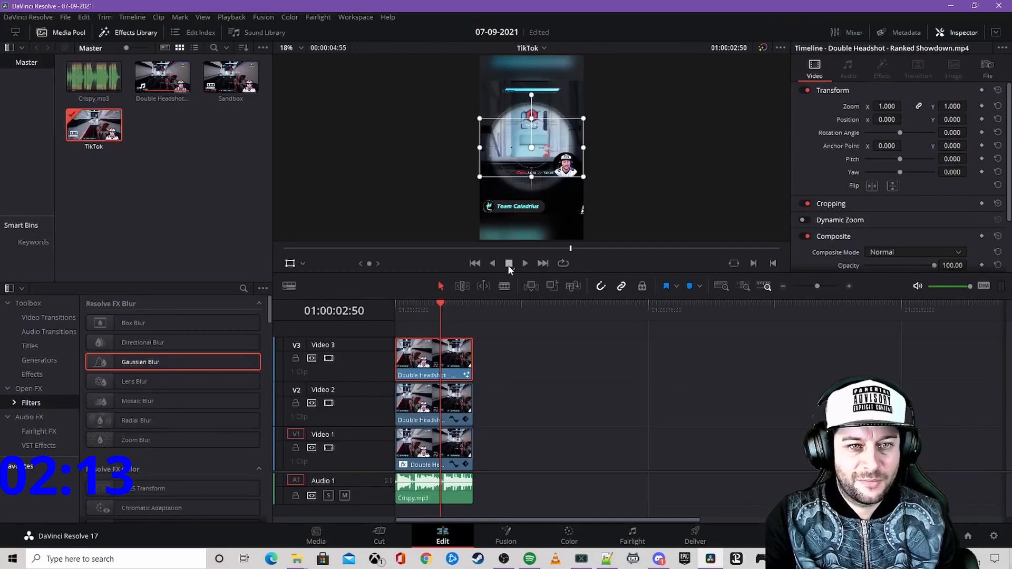
click(303, 264)
click(308, 293)
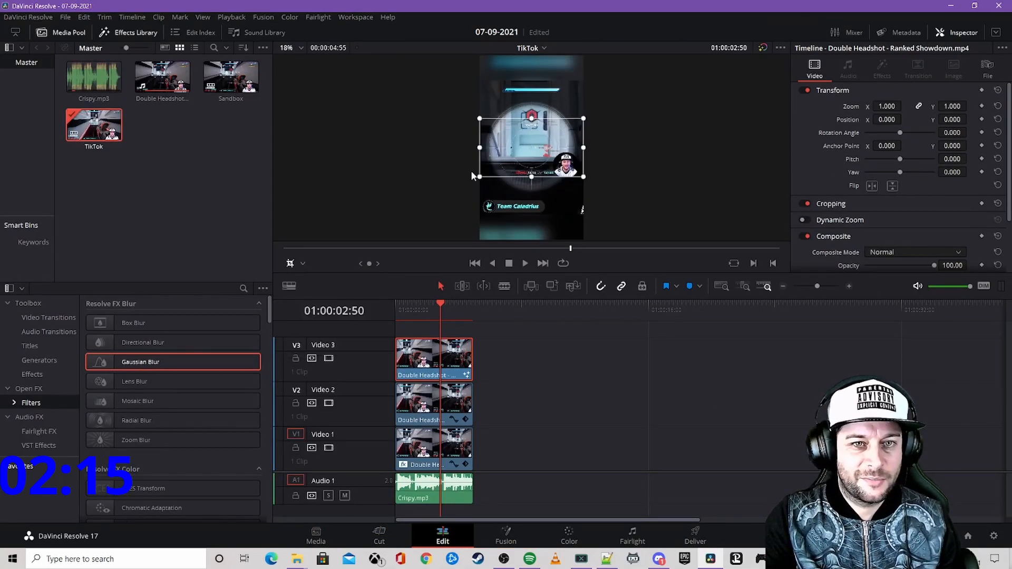
drag(480, 119, 545, 152)
- Move the circular webcam overlay to the top centre of the vertical frame and set its zoom to 2
click(303, 263)
click(309, 277)
drag(571, 171, 539, 90)
click(888, 106)
text(2)
key(Return)
- Name the TikTok timeline's render file Tutorial and set its destination to the Tutorial folder on drive D
click(697, 536)
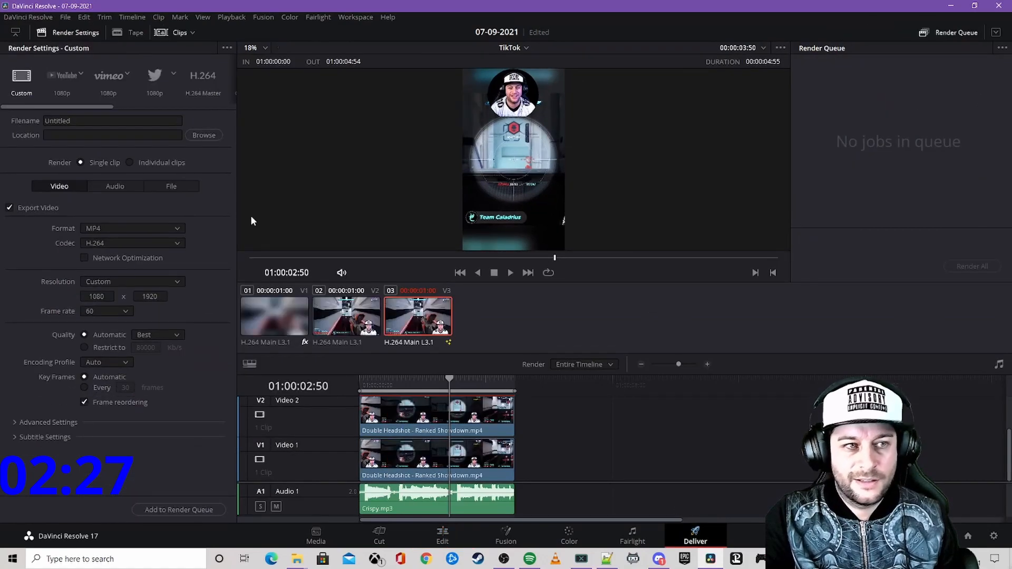
double_click(75, 121)
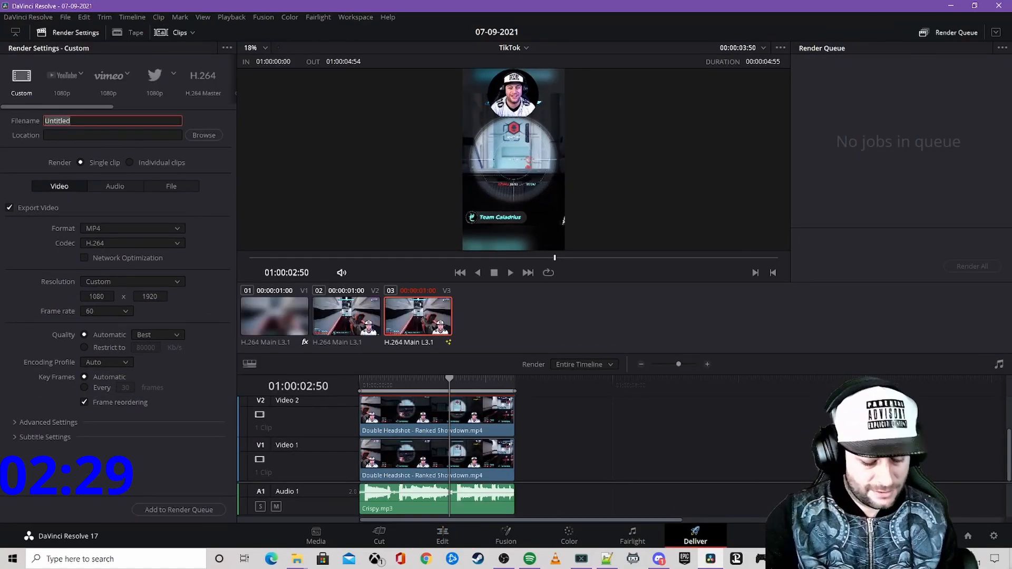
text(Tutorial)
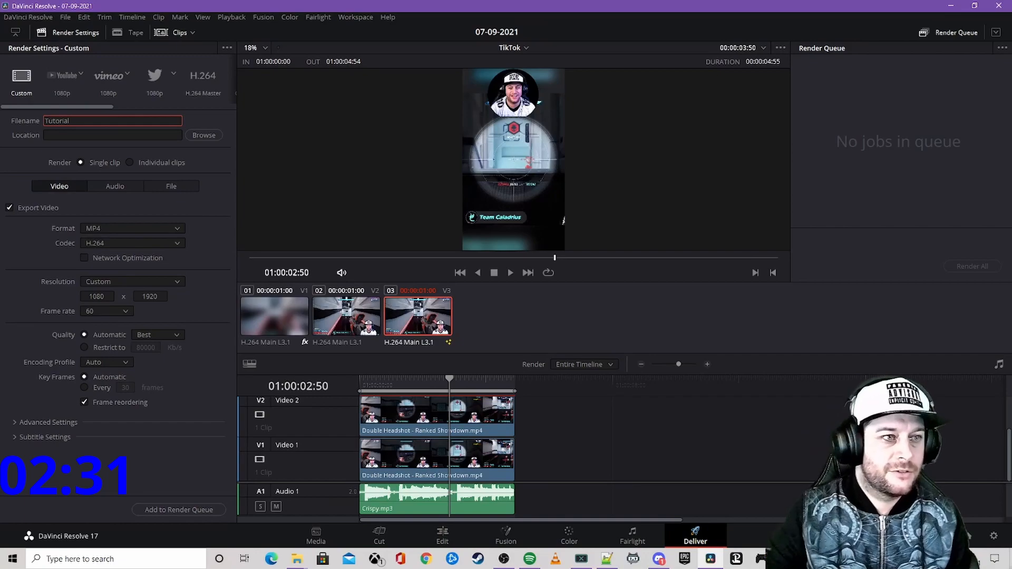
click(203, 135)
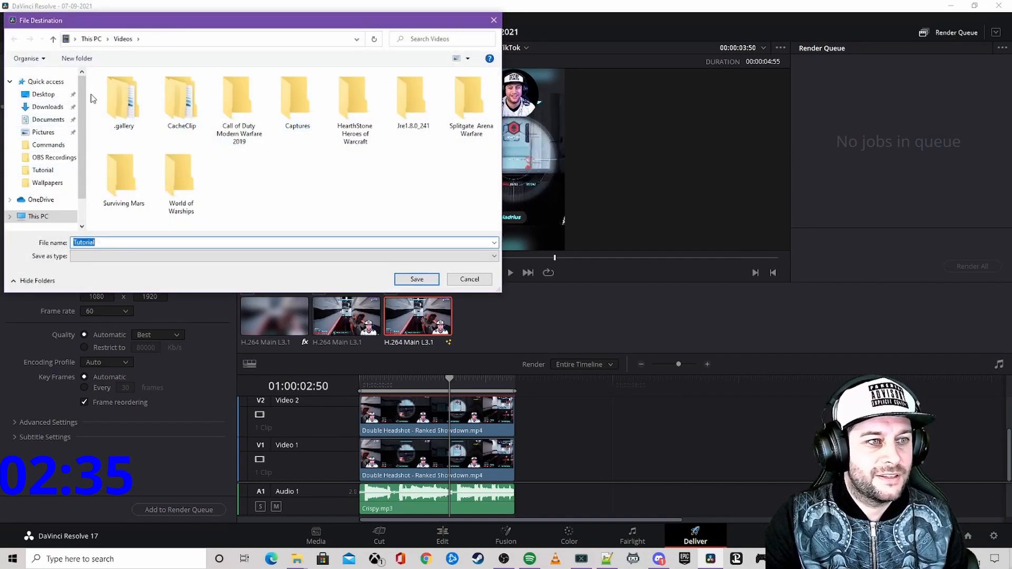
click(91, 38)
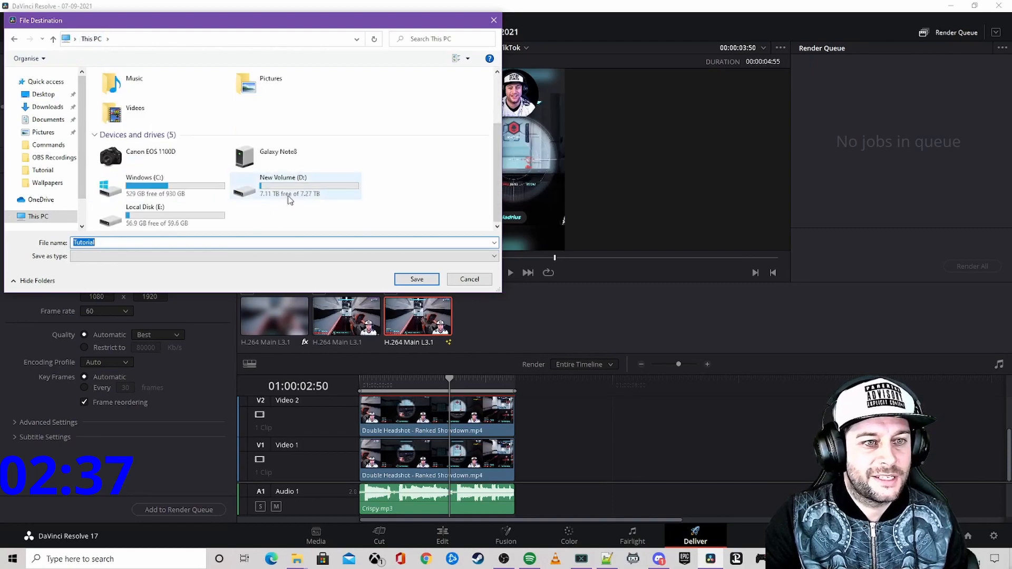
double_click(289, 192)
double_click(295, 98)
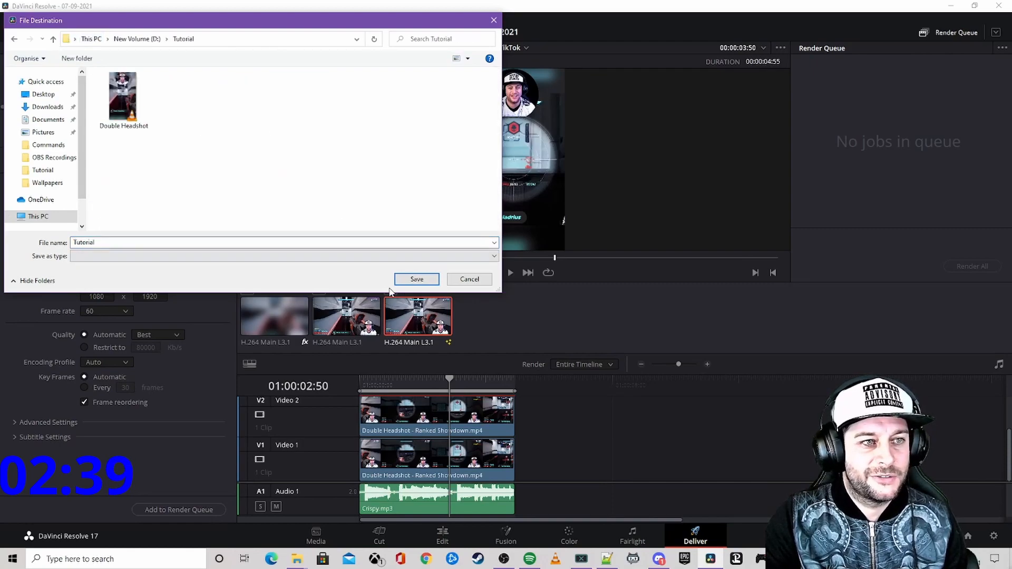
click(417, 280)
- Add the TikTok export to the render queue and start rendering it
click(203, 510)
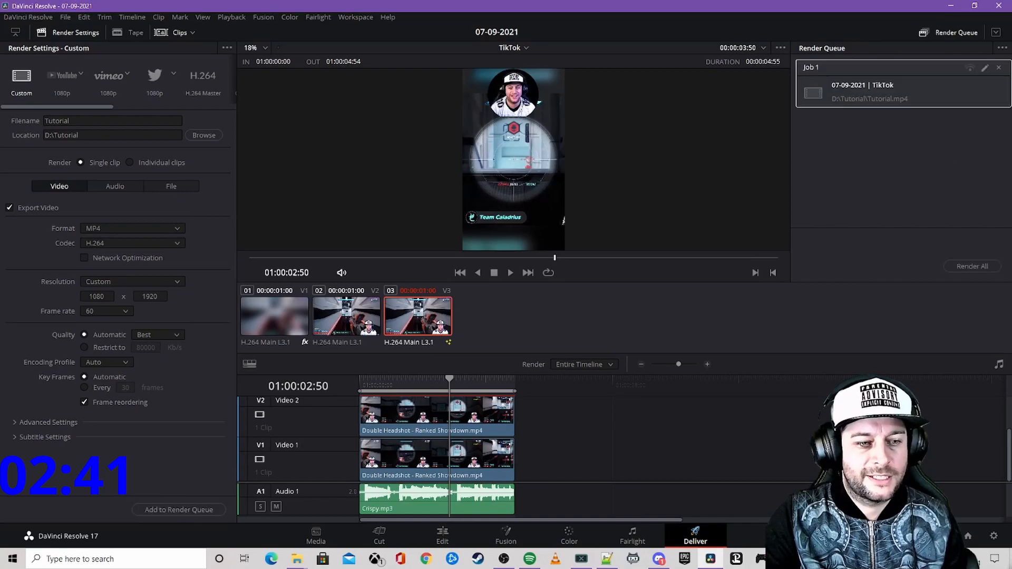
click(975, 265)
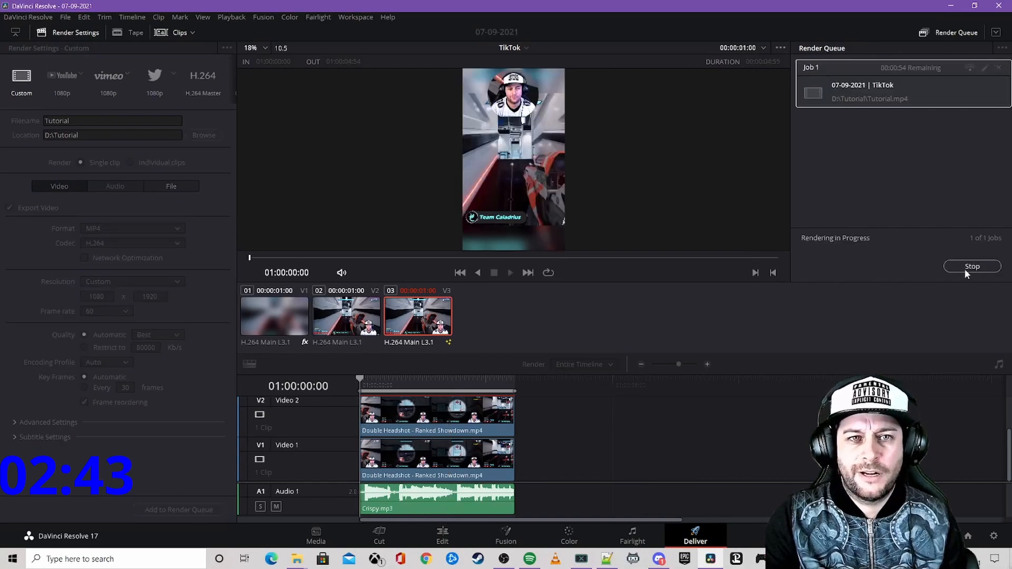